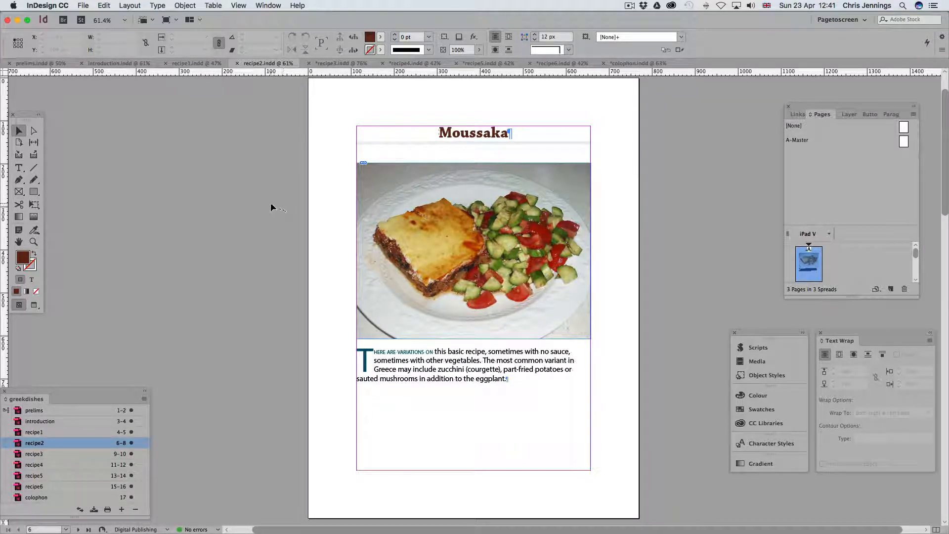
# - Move the greekdishes book panel away from the window edge to a clear spot on the pasteboard
pyautogui.scroll(-1, 271, 206)
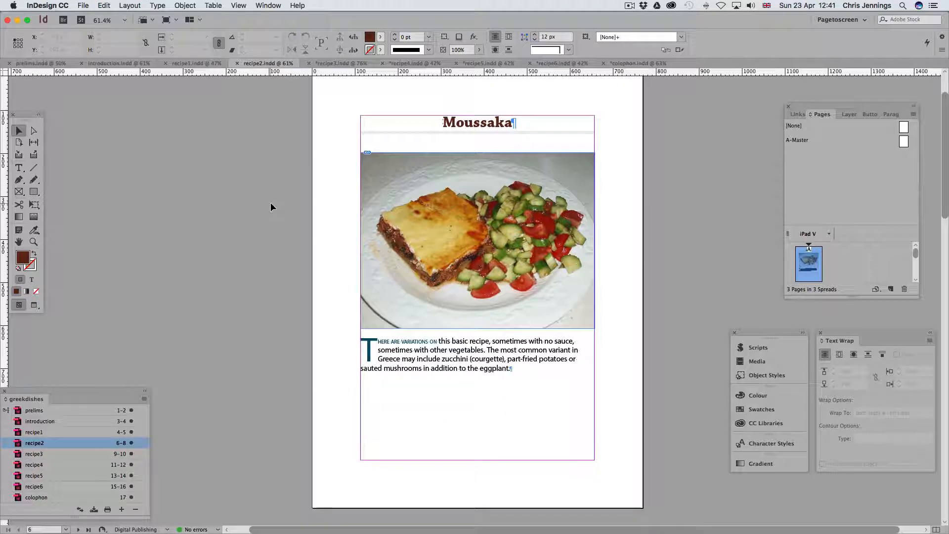
pyautogui.scroll(1, 271, 203)
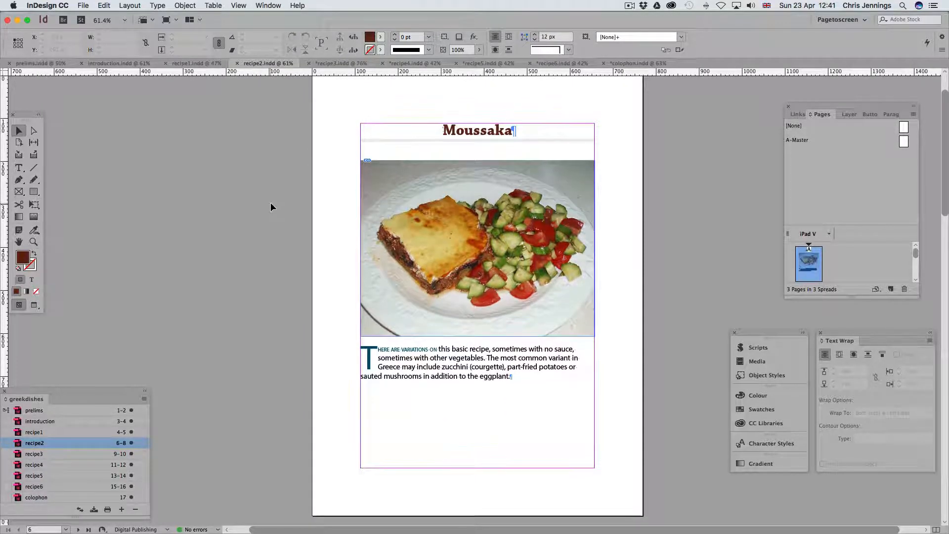
pyautogui.scroll(1, 271, 207)
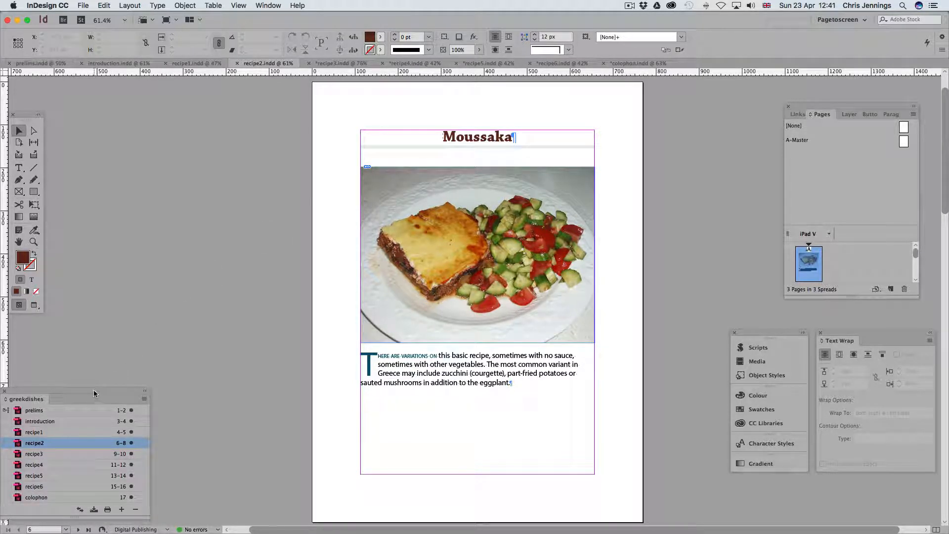
pyautogui.moveTo(94, 389); pyautogui.dragTo(153, 312)
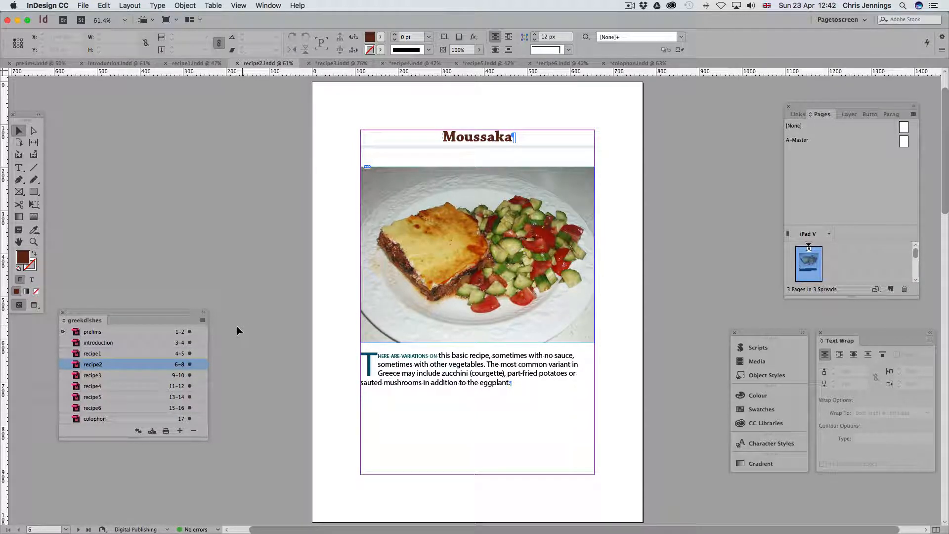
# - Open recipe4 from the greekdishes book and hide Layer 2, which holds the running header and page number
pyautogui.doubleClick(131, 386)
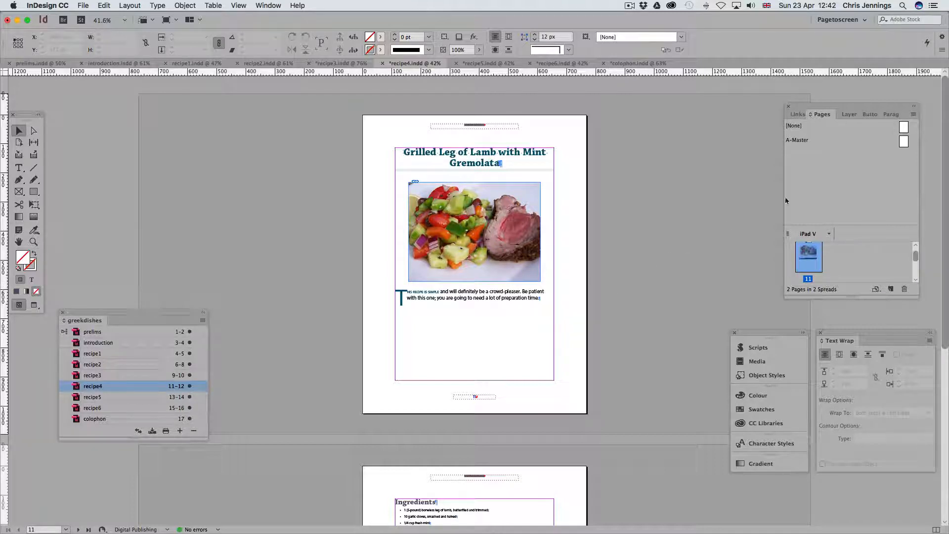
pyautogui.click(848, 116)
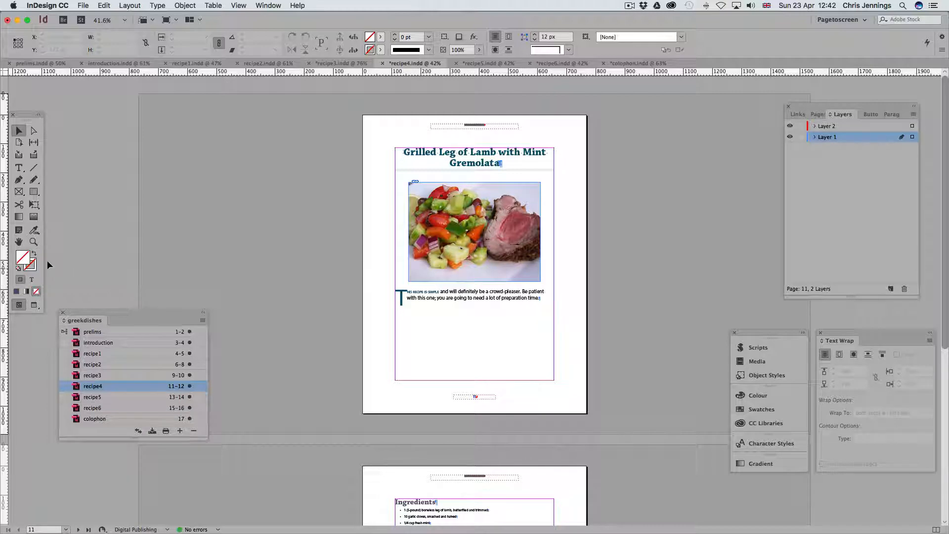
pyautogui.click(33, 241)
pyautogui.click(479, 395)
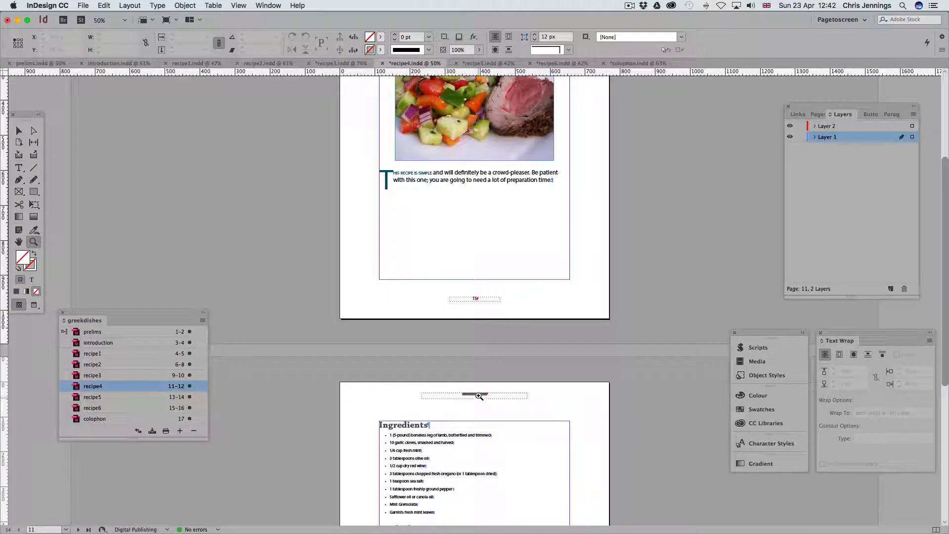
pyautogui.click(481, 297)
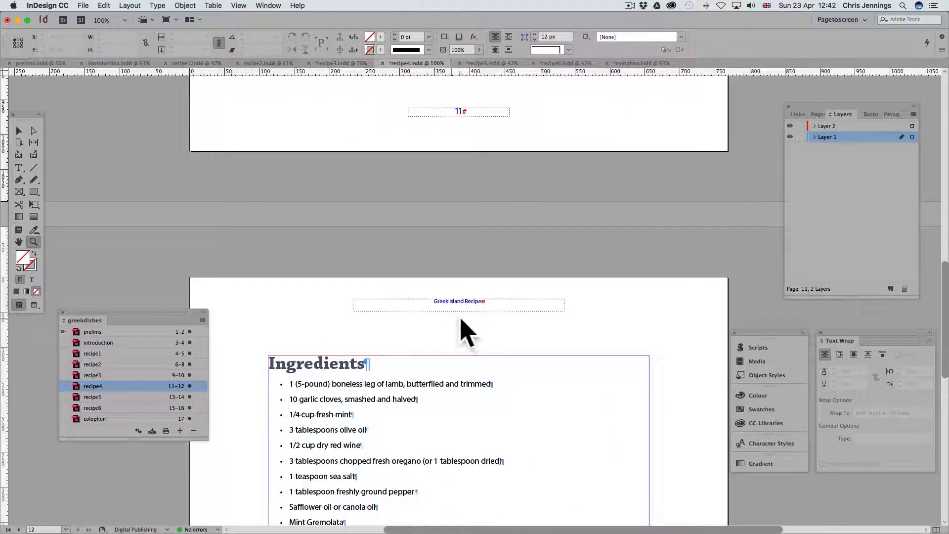
pyautogui.click(789, 136)
pyautogui.click(789, 134)
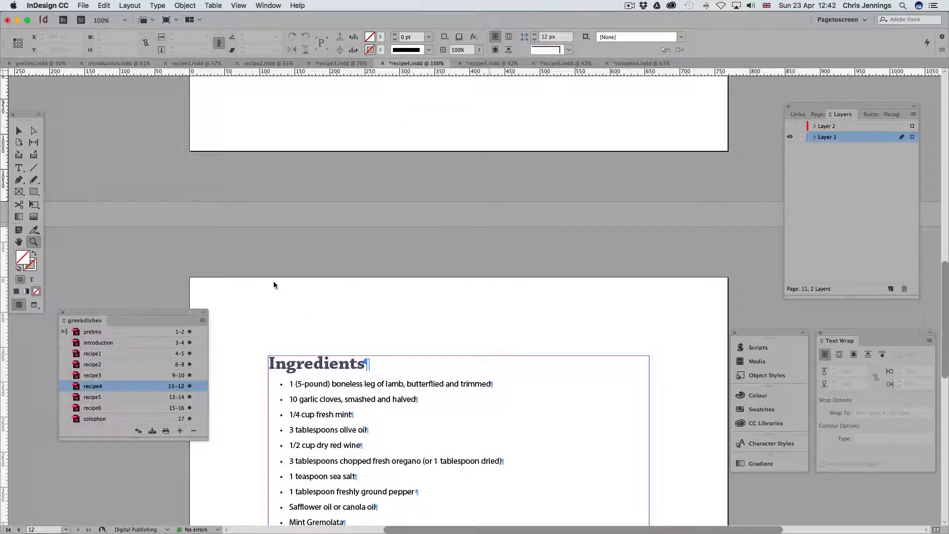
# - Open recipe3 and recipe5 from the book and hide Layer 2 in each
pyautogui.doubleClick(118, 375)
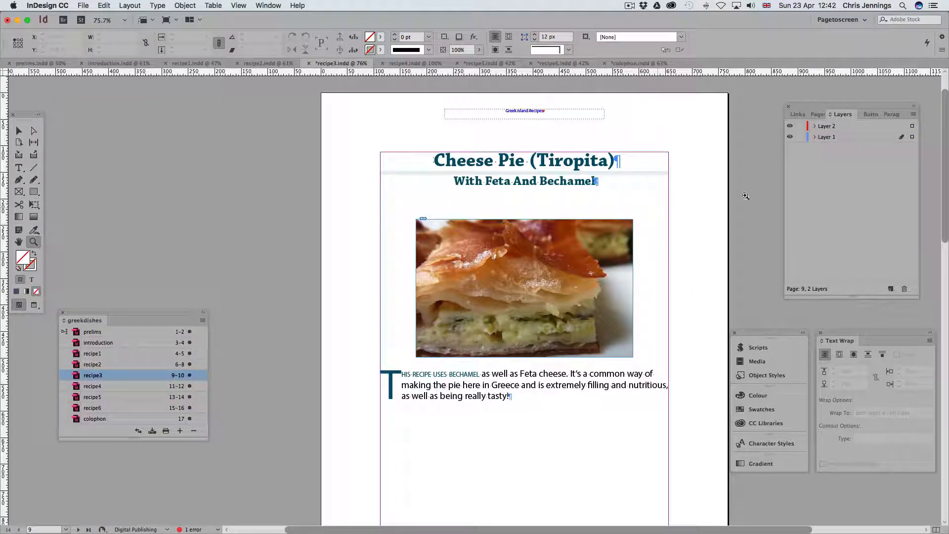
pyautogui.click(789, 126)
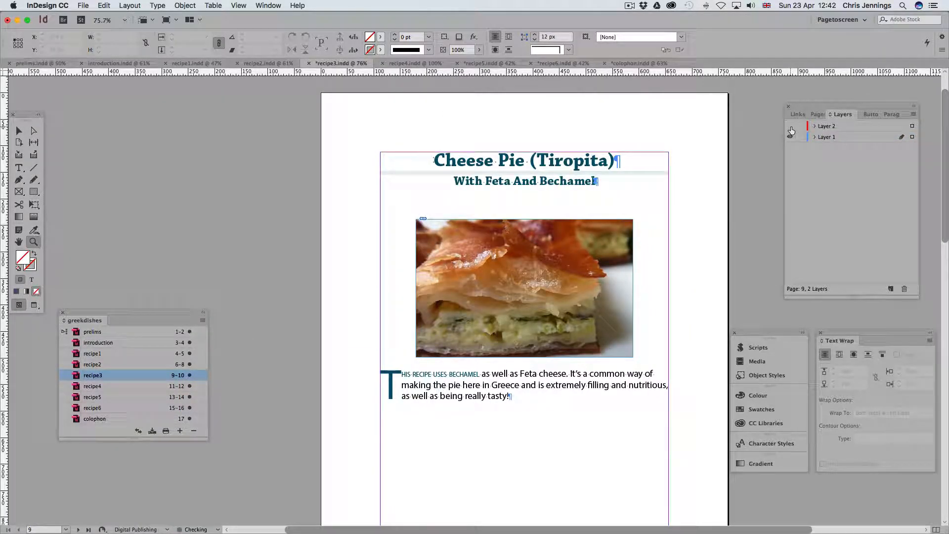
pyautogui.doubleClick(109, 397)
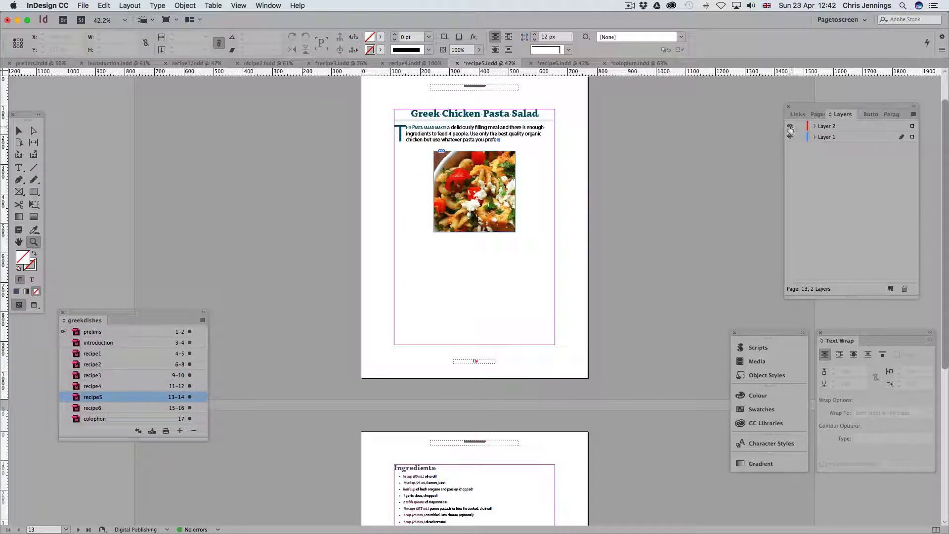
pyautogui.click(790, 127)
# - Open recipe6 and colophon from the book and hide Layer 2 in each
pyautogui.doubleClick(112, 408)
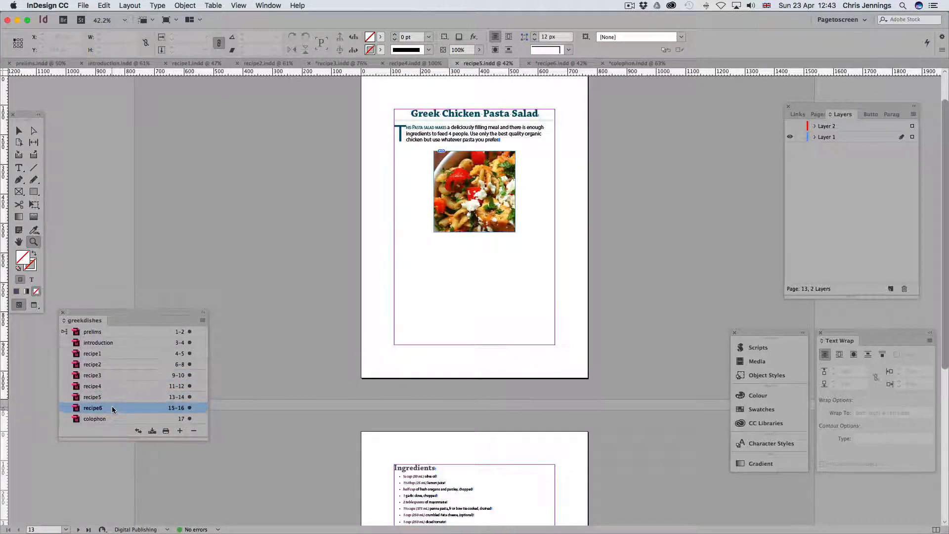
pyautogui.click(790, 125)
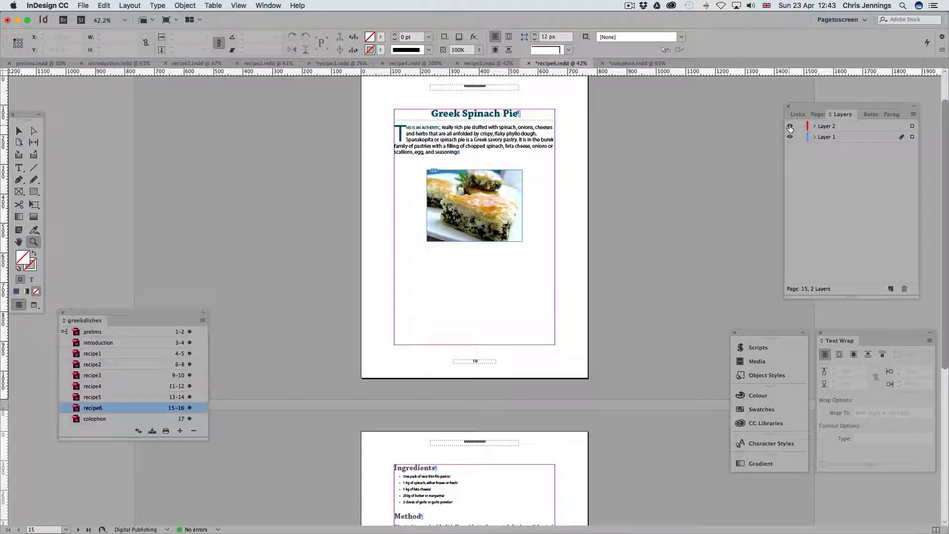
pyautogui.doubleClick(110, 418)
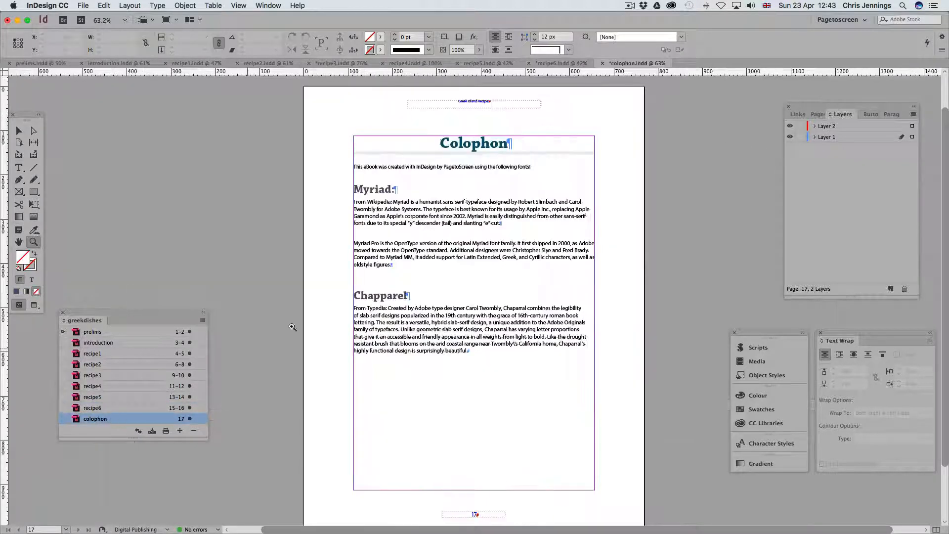
pyautogui.click(791, 127)
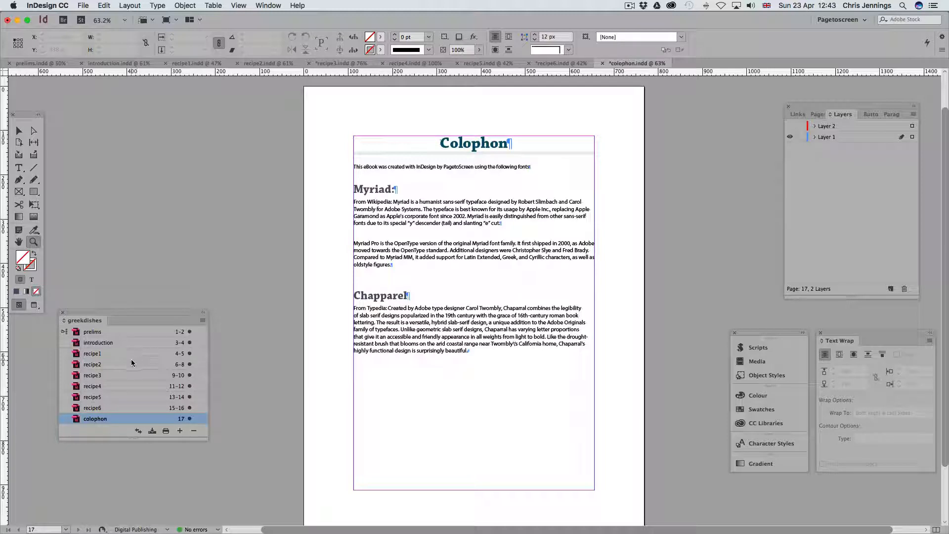
# - Review recipe4, recipe3, recipe2 and the introduction to check that Layer 2 is hidden on their pages
pyautogui.click(100, 389)
pyautogui.doubleClick(99, 389)
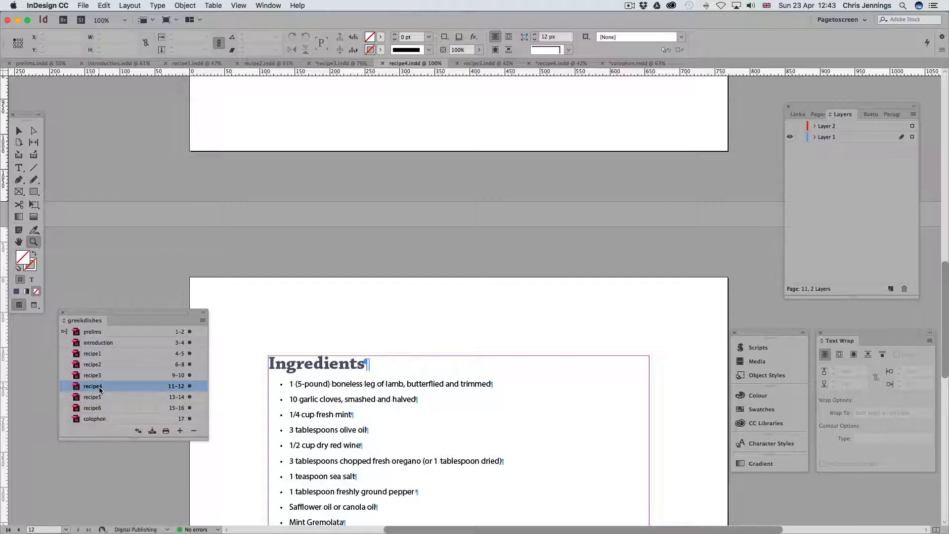
pyautogui.doubleClick(99, 376)
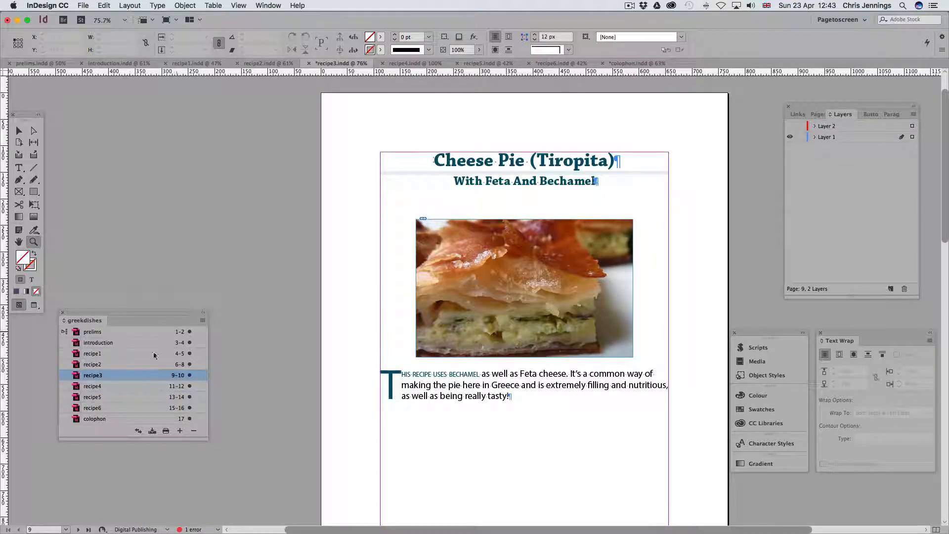
pyautogui.doubleClick(106, 367)
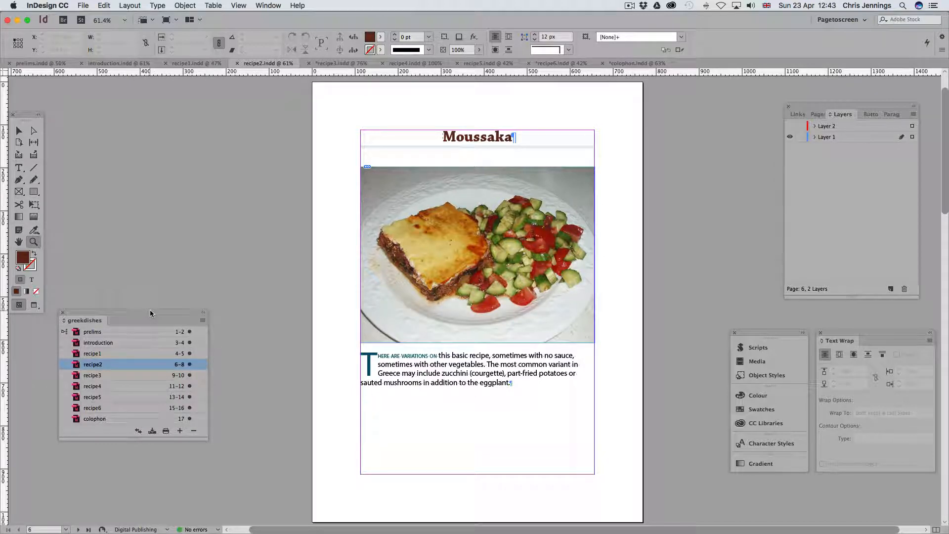
pyautogui.doubleClick(127, 342)
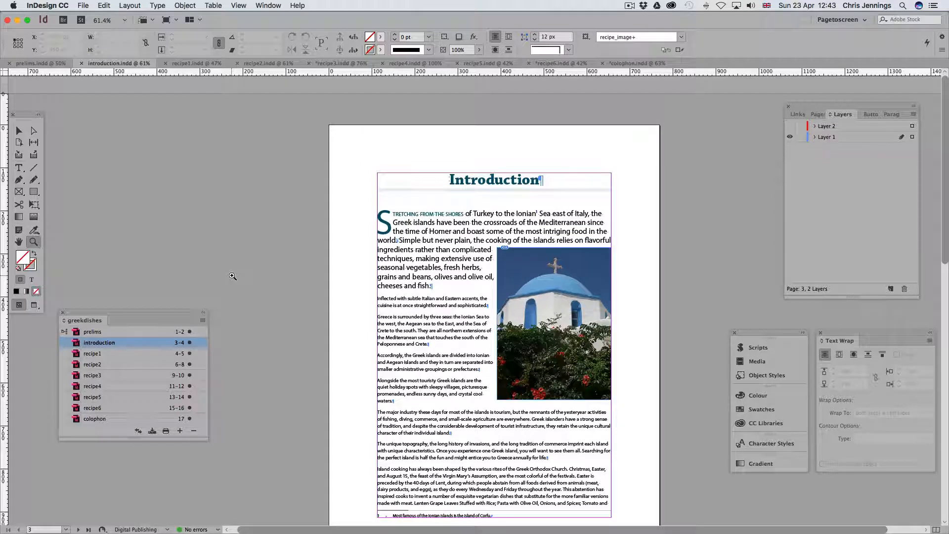
pyautogui.scroll(-3, 232, 276)
pyautogui.scroll(-20, 233, 276)
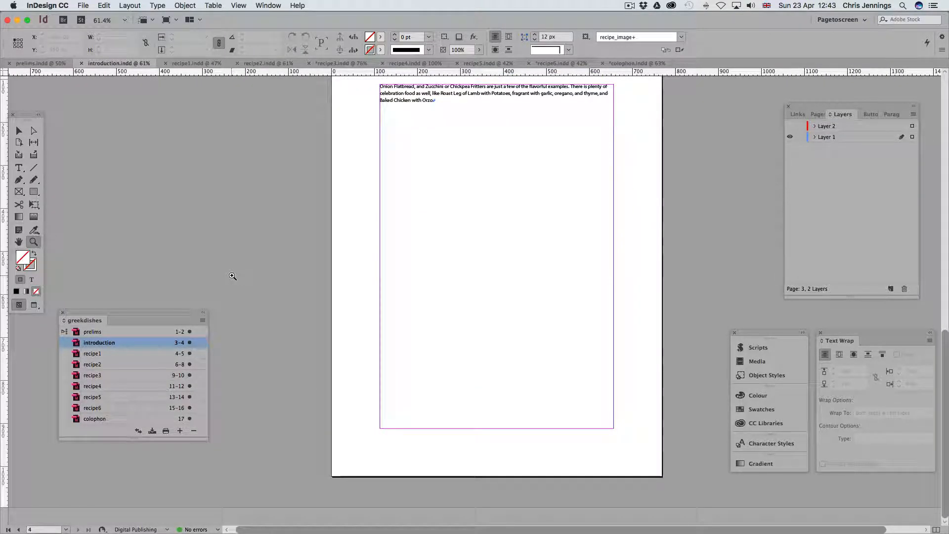
# - Look through the pages of recipe1 and recipe2, checking their headers, page numbers, ingredients and method text
pyautogui.doubleClick(103, 357)
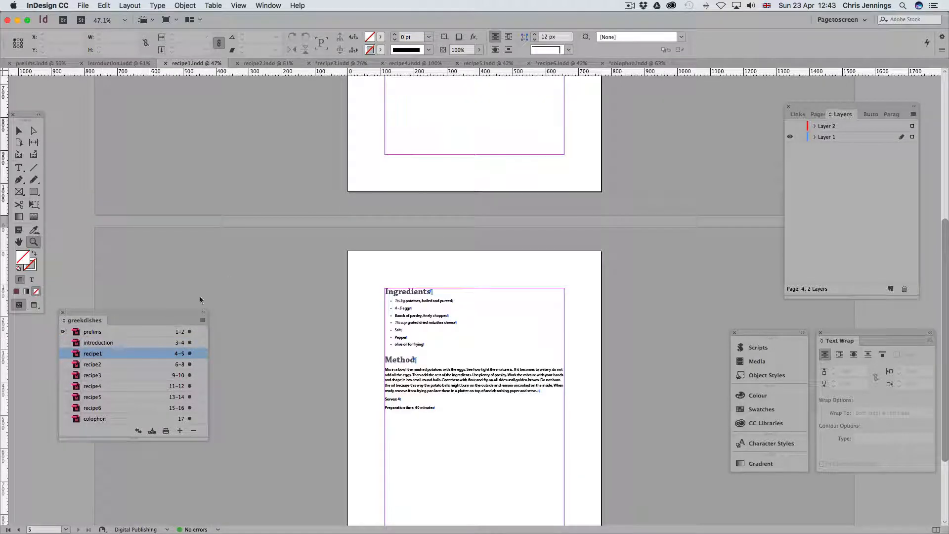
pyautogui.scroll(5, 242, 272)
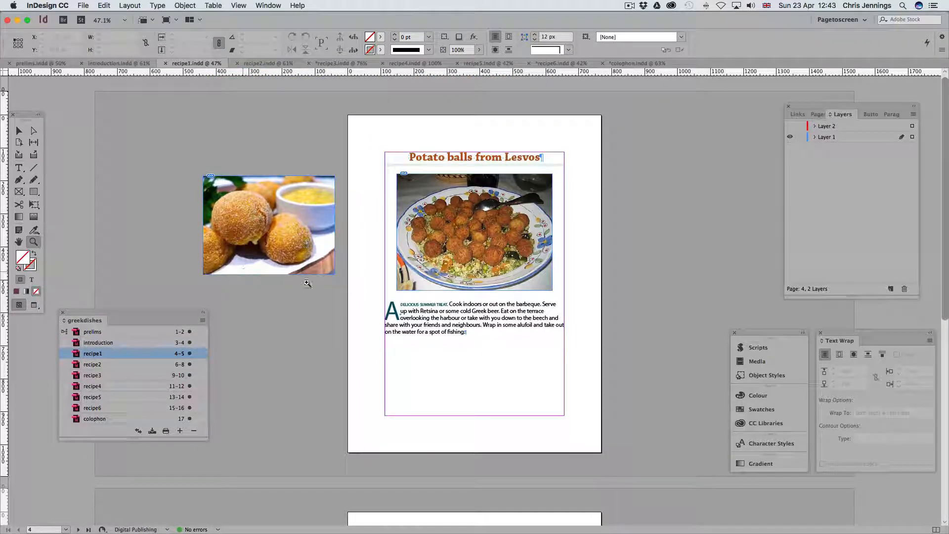
pyautogui.scroll(1, 376, 273)
pyautogui.doubleClick(118, 367)
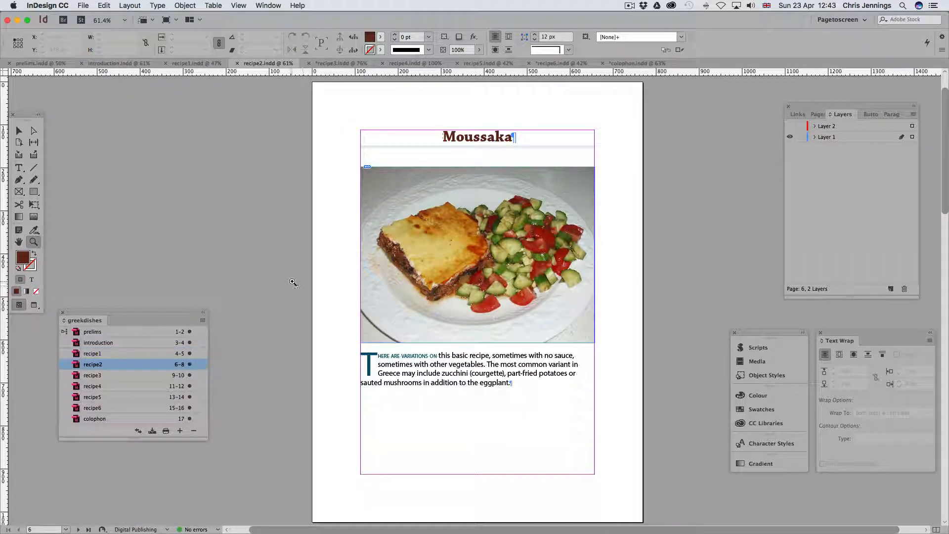
pyautogui.scroll(-10, 293, 281)
pyautogui.scroll(-5, 293, 282)
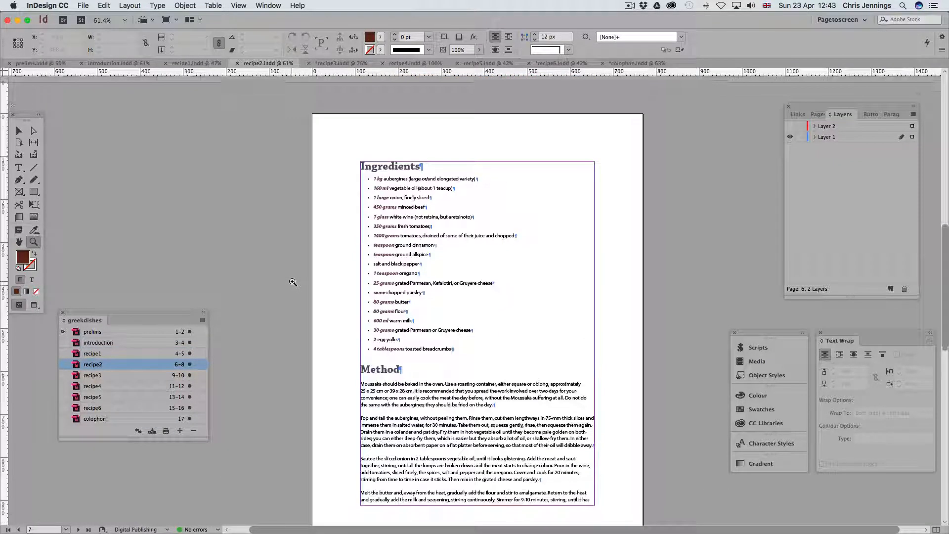
pyautogui.scroll(-6, 293, 282)
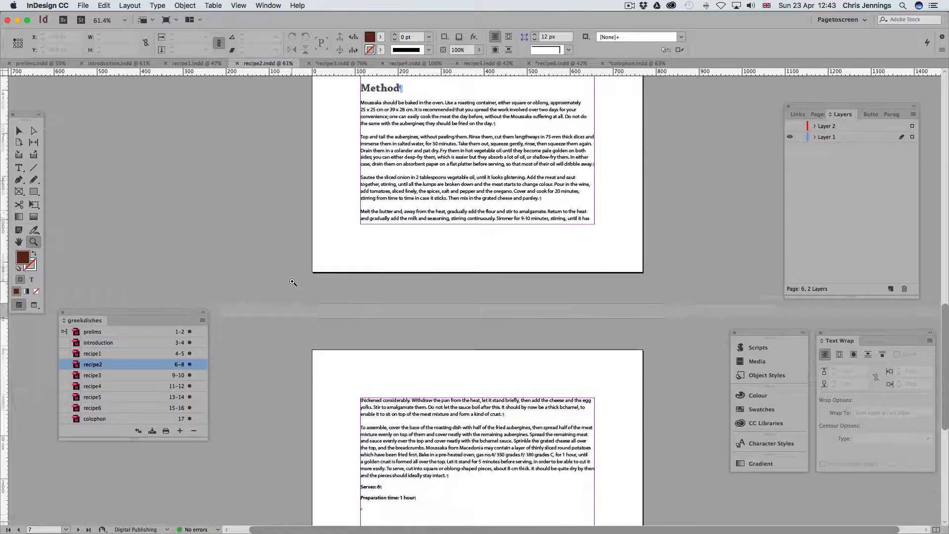
pyautogui.scroll(7, 293, 282)
pyautogui.scroll(8, 293, 282)
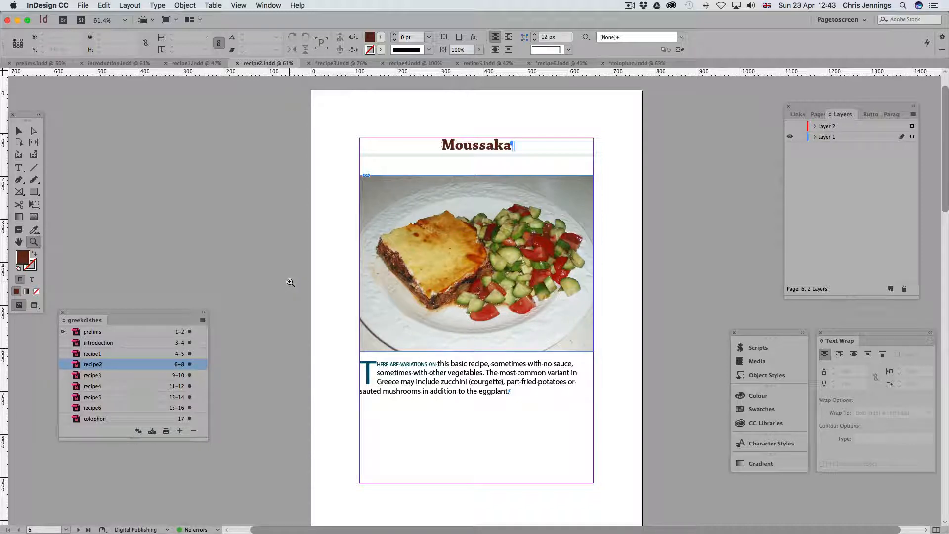
# - Open recipe1 from the book and start exporting it with the format set to InDesign Markup (IDML)
pyautogui.doubleClick(109, 354)
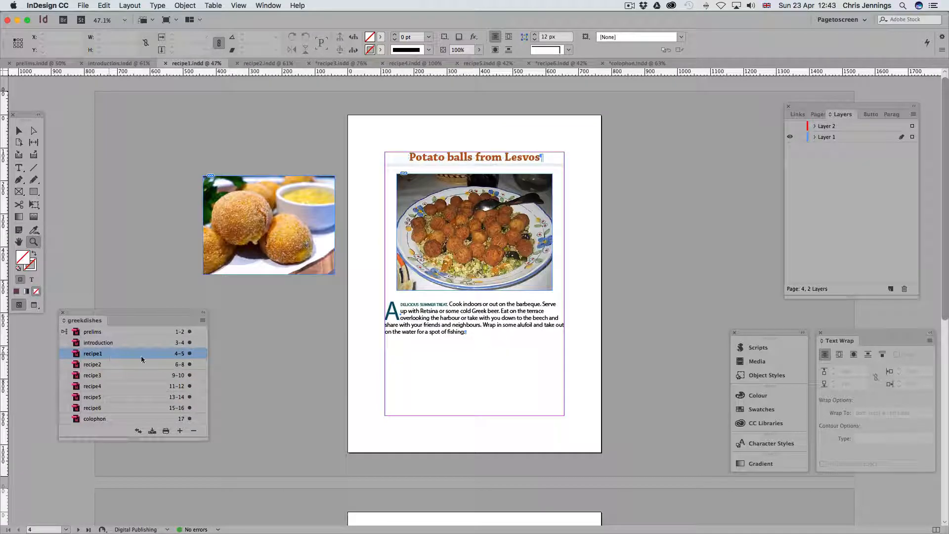
pyautogui.click(83, 5)
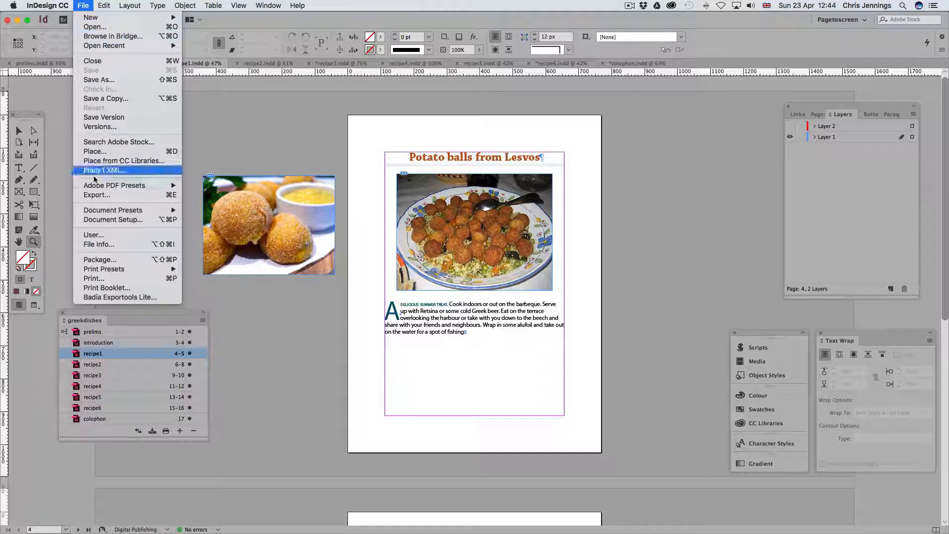
pyautogui.click(99, 195)
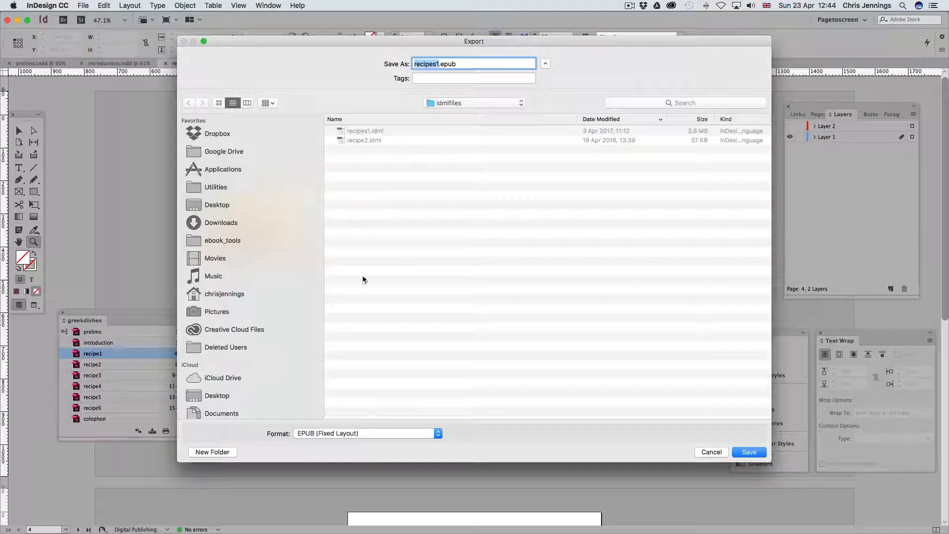
pyautogui.click(390, 434)
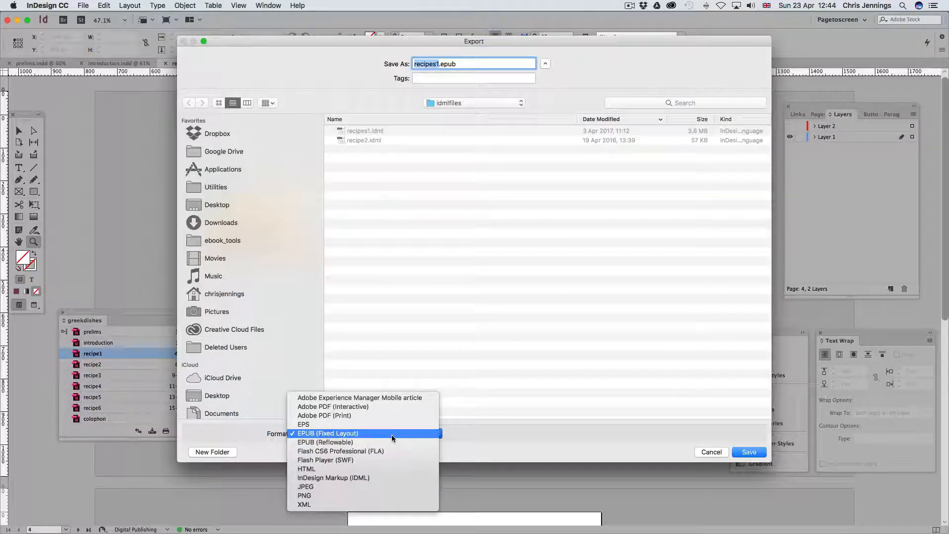
pyautogui.click(358, 479)
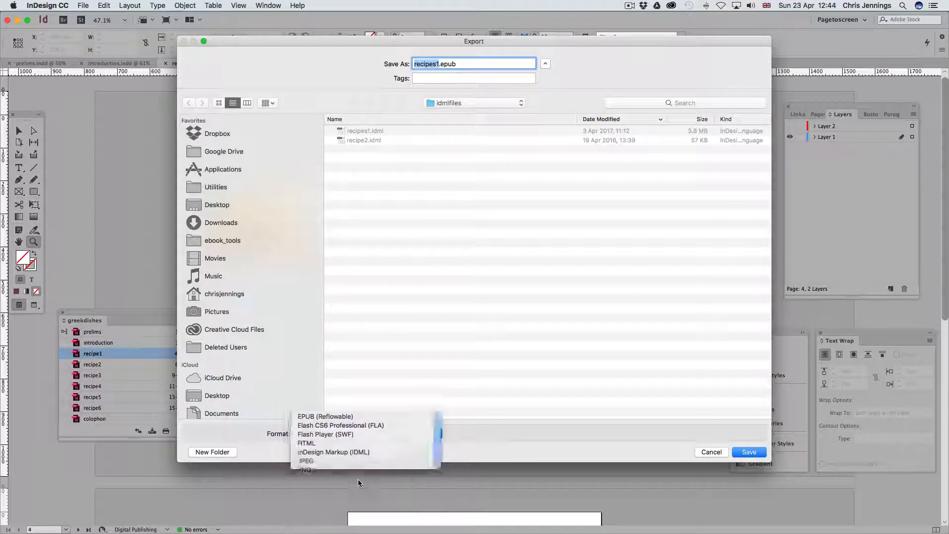
pyautogui.click(470, 102)
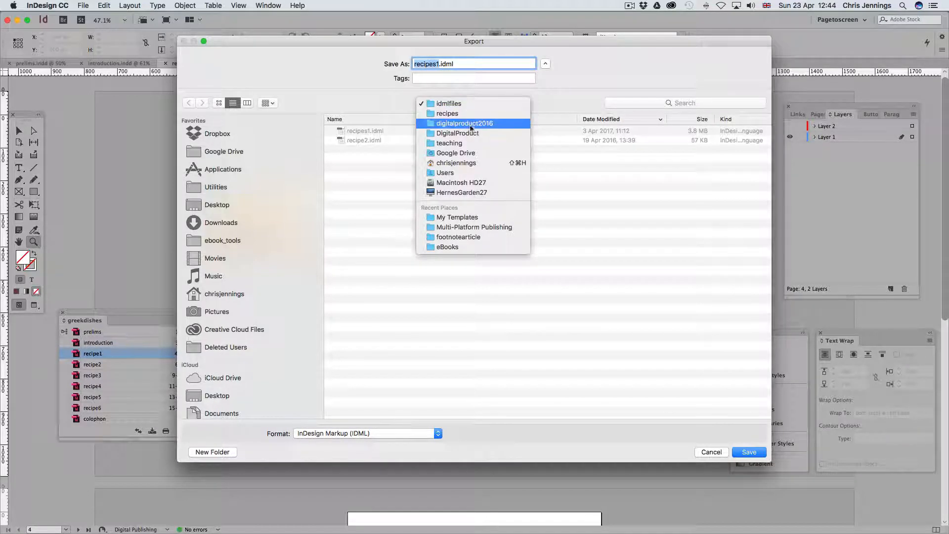
pyautogui.click(471, 133)
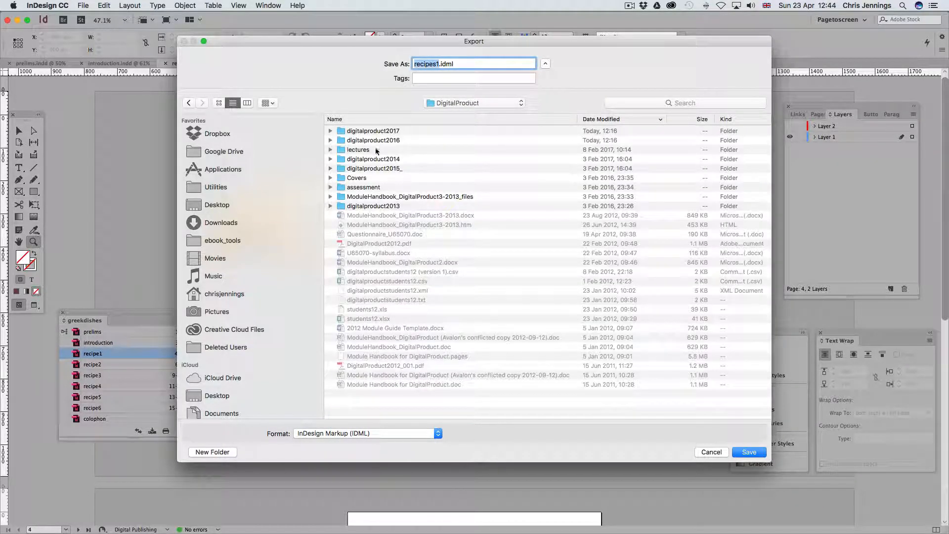
pyautogui.click(365, 132)
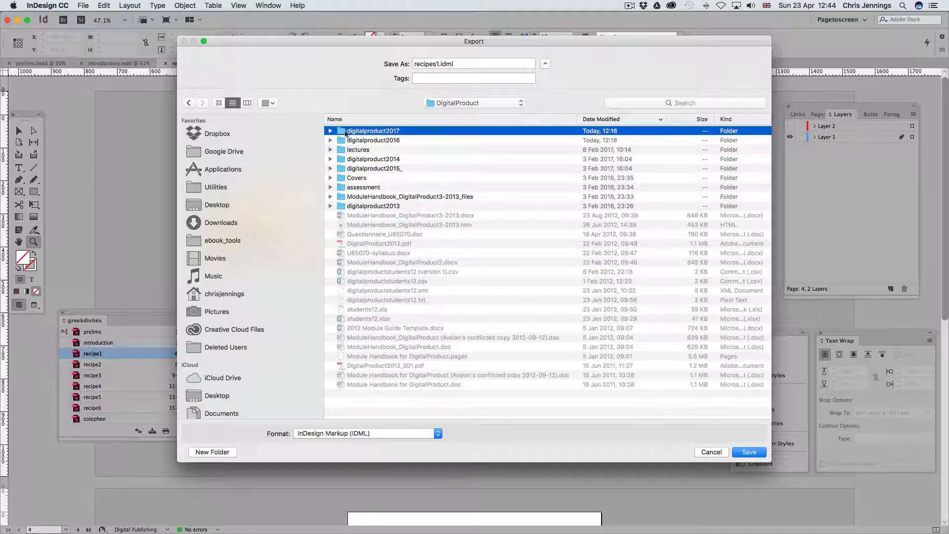
pyautogui.doubleClick(347, 132)
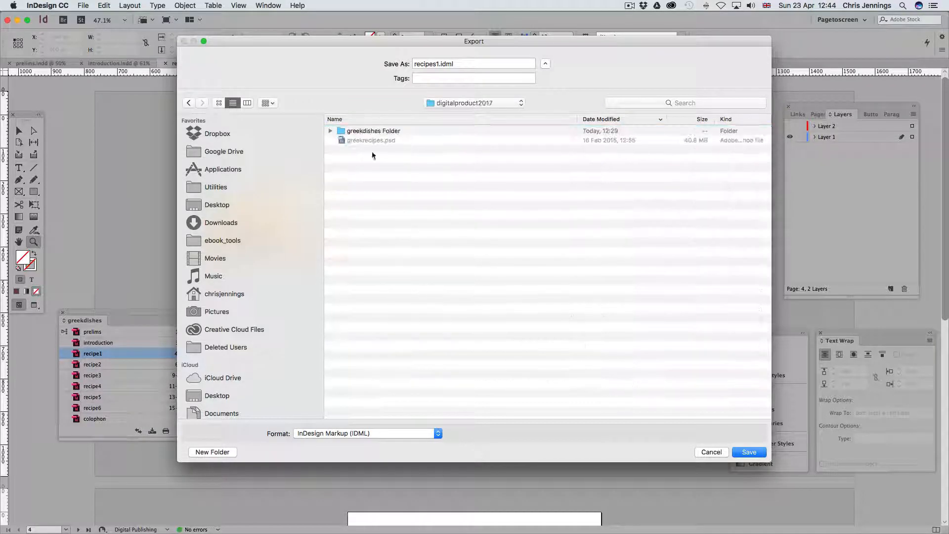
pyautogui.doubleClick(344, 132)
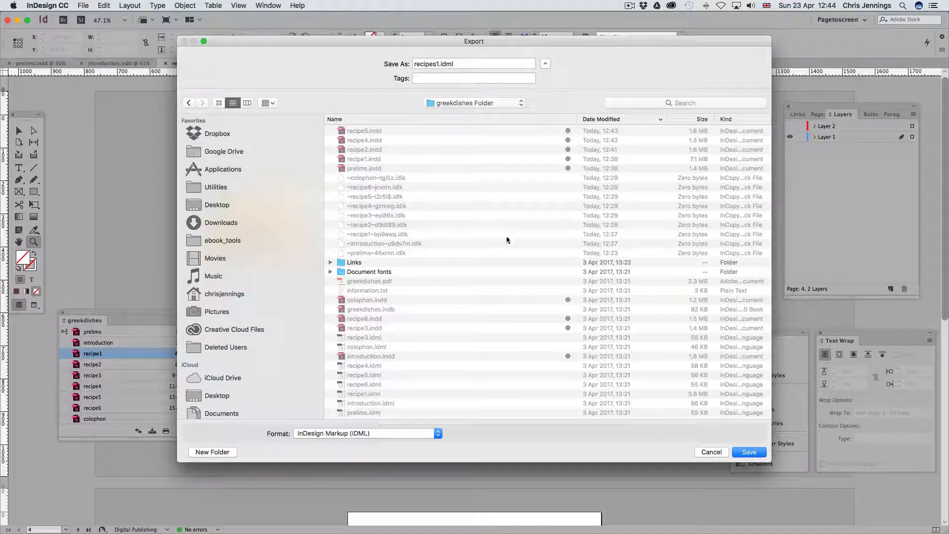
pyautogui.click(711, 452)
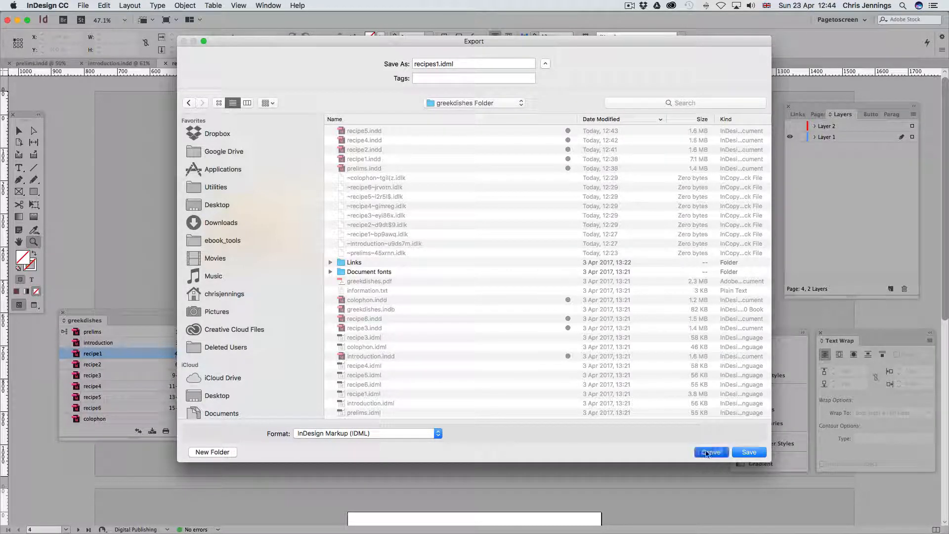
# - Start packaging the entire greekdishes book, accepting the package summary and leaving the printing instructions as they are
pyautogui.click(97, 335)
pyautogui.moveTo(132, 440); pyautogui.dragTo(132, 473)
pyautogui.click(98, 450)
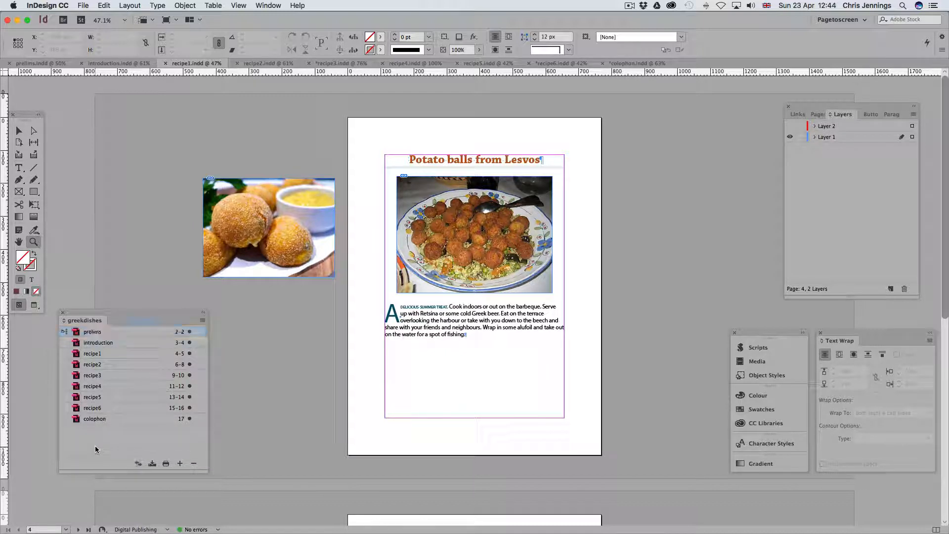
pyautogui.click(202, 320)
pyautogui.click(246, 368)
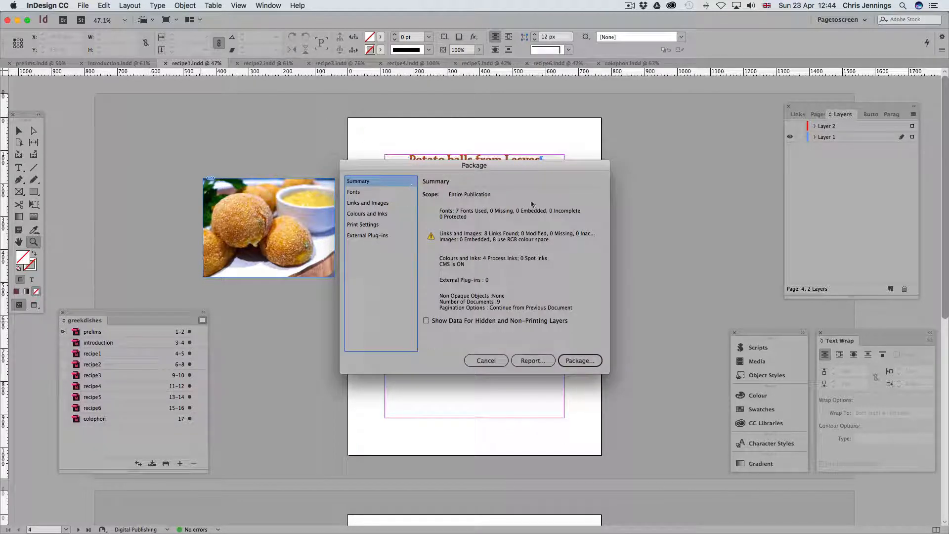
pyautogui.click(574, 360)
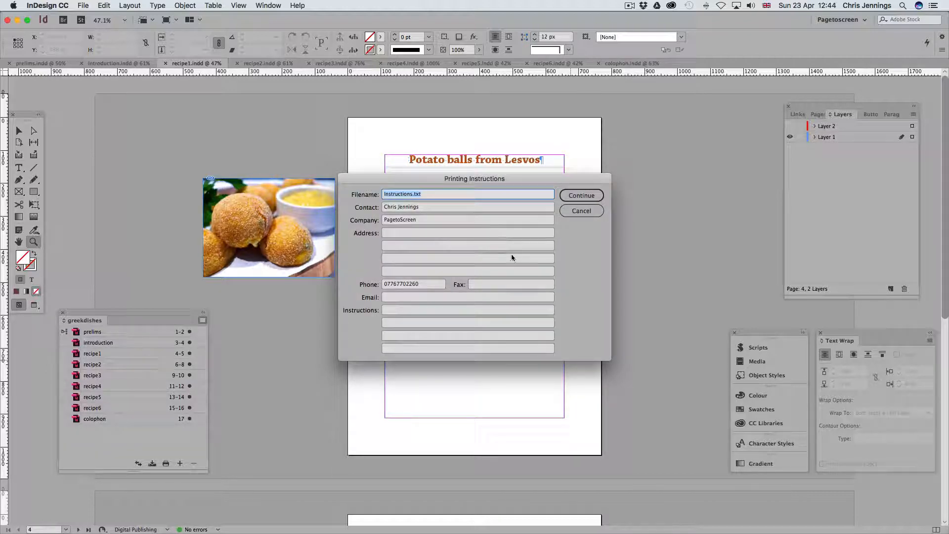
pyautogui.click(581, 195)
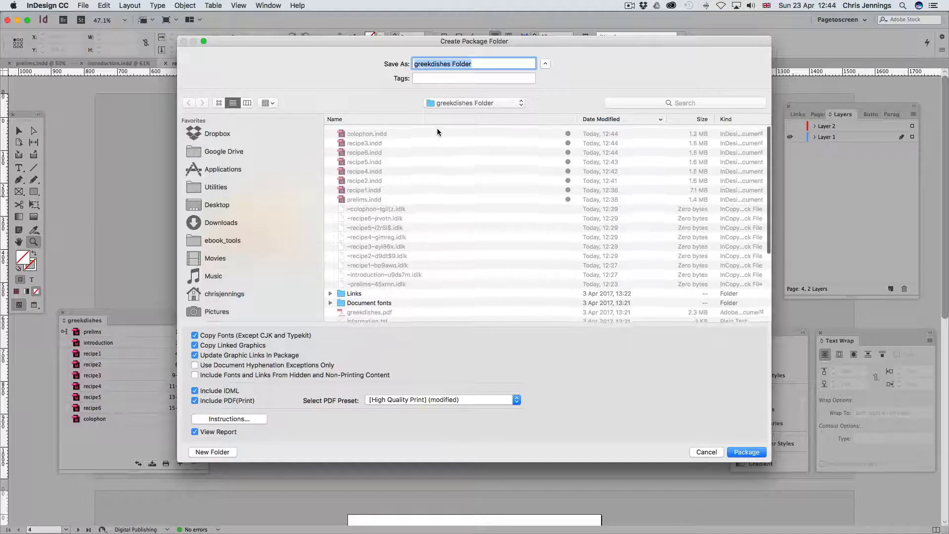
# - Replace "Folder" in the package folder's name with "readyforIBA" and create the book package, continuing through the alerts
pyautogui.click(477, 64)
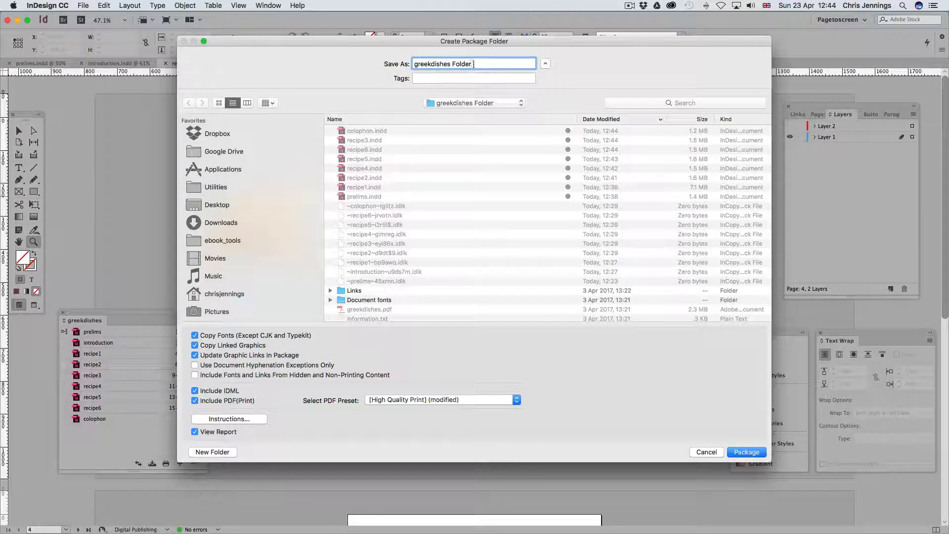
pyautogui.moveTo(474, 64); pyautogui.dragTo(451, 64)
pyautogui.write('adyforIBA')
pyautogui.click(746, 452)
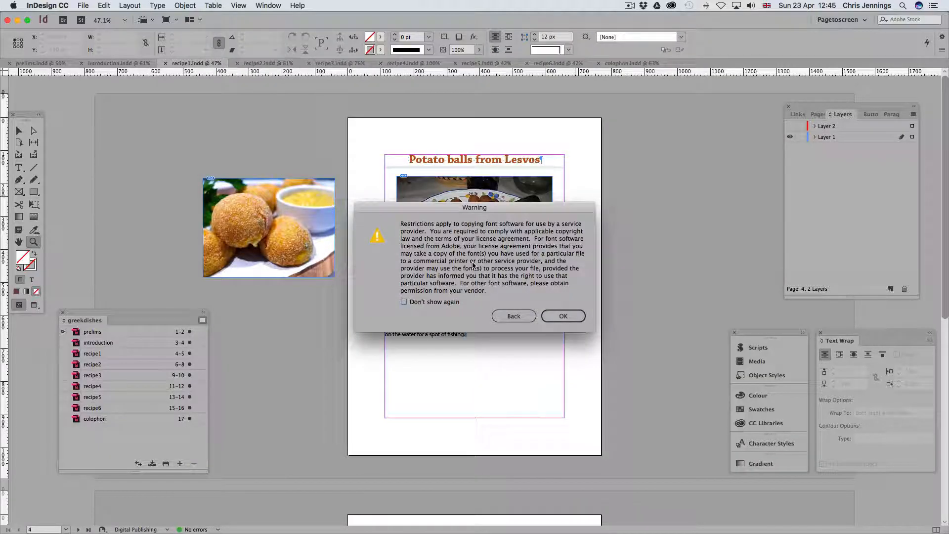
pyautogui.click(563, 316)
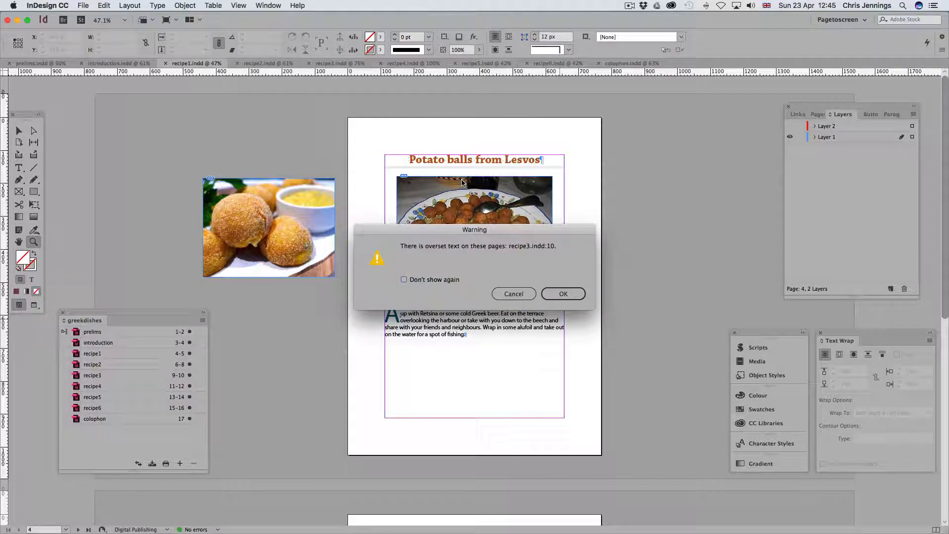
pyautogui.click(567, 295)
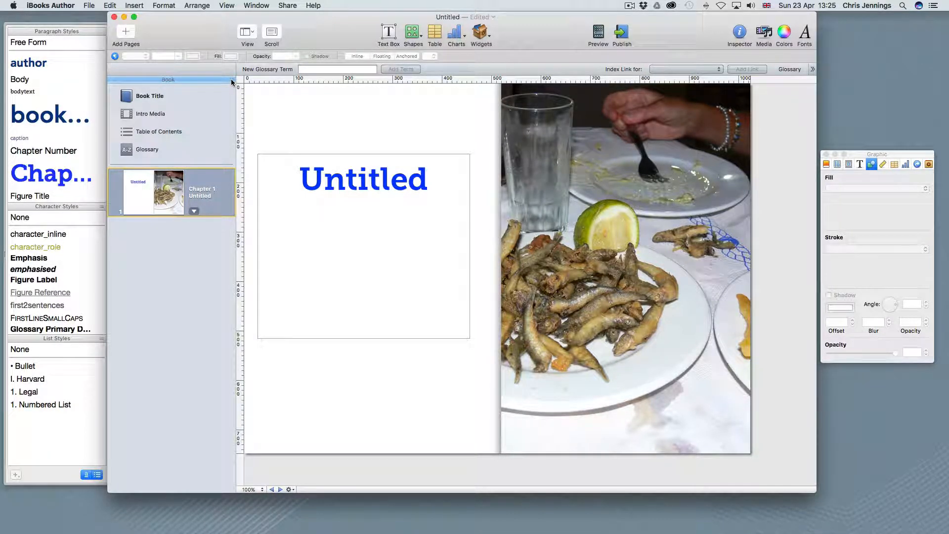
# - In iBooks Author, reveal the layouts, open the Chapter layout and check whether its large photo is defined as a media placeholder
pyautogui.moveTo(231, 82); pyautogui.dragTo(235, 369)
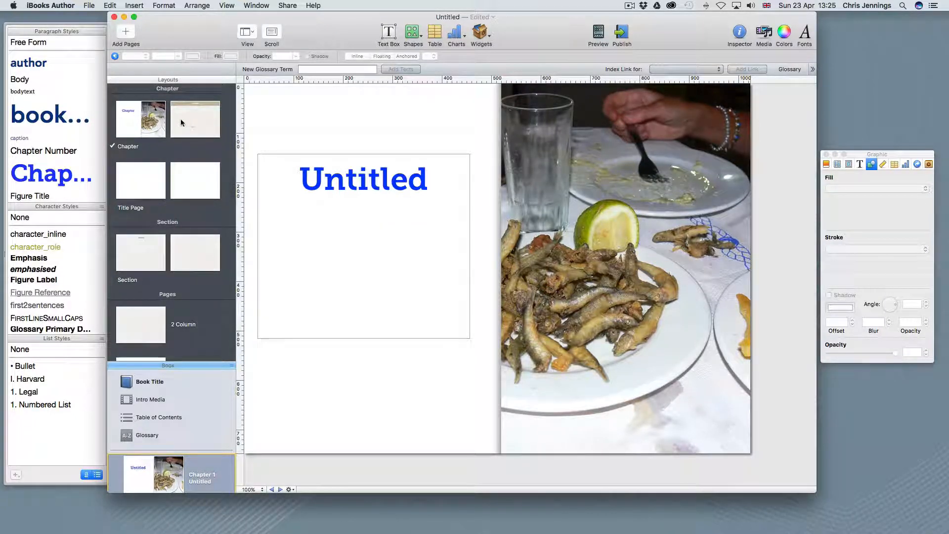
pyautogui.click(221, 128)
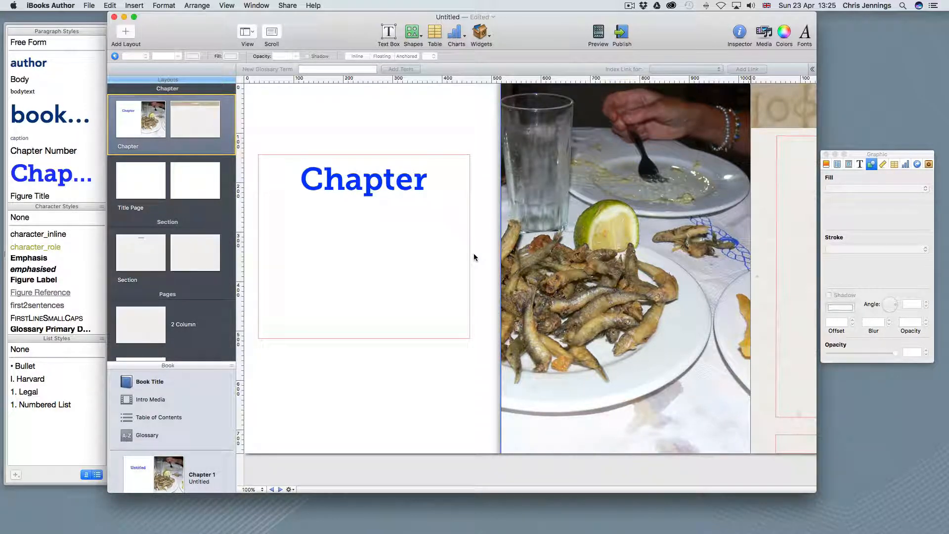
pyautogui.click(569, 170)
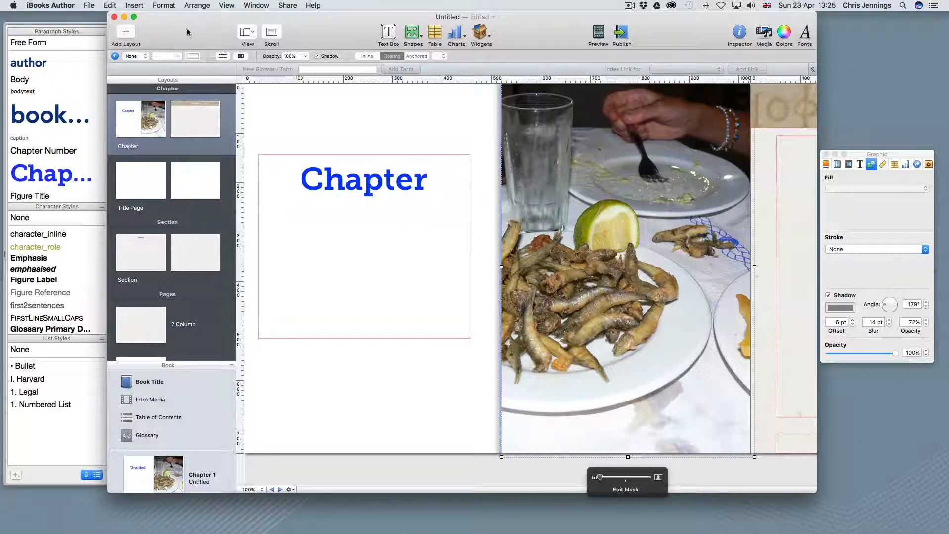
pyautogui.click(157, 7)
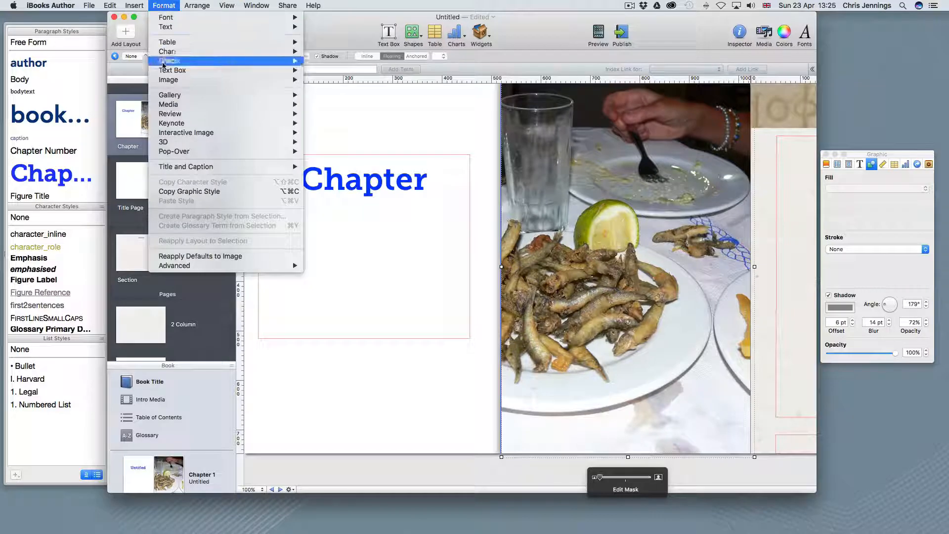
pyautogui.moveTo(186, 267)
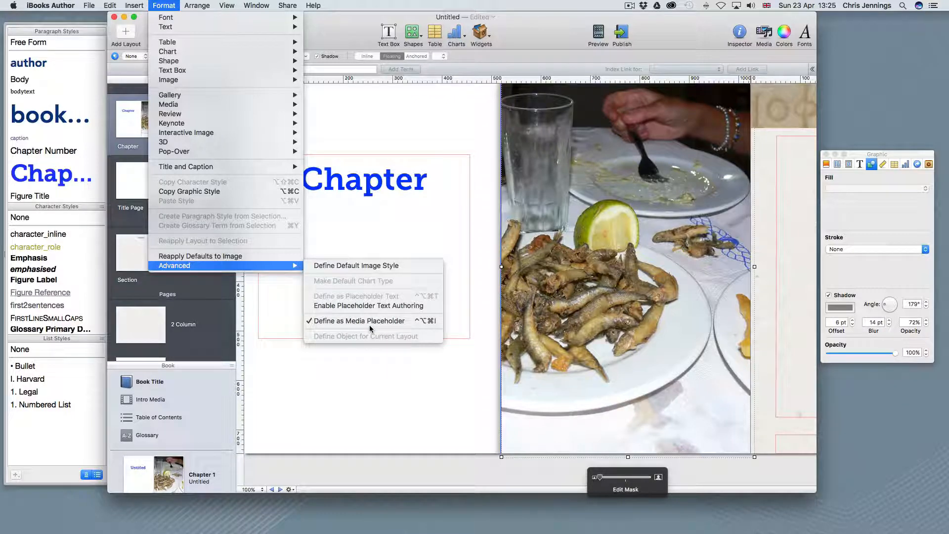
pyautogui.click(336, 132)
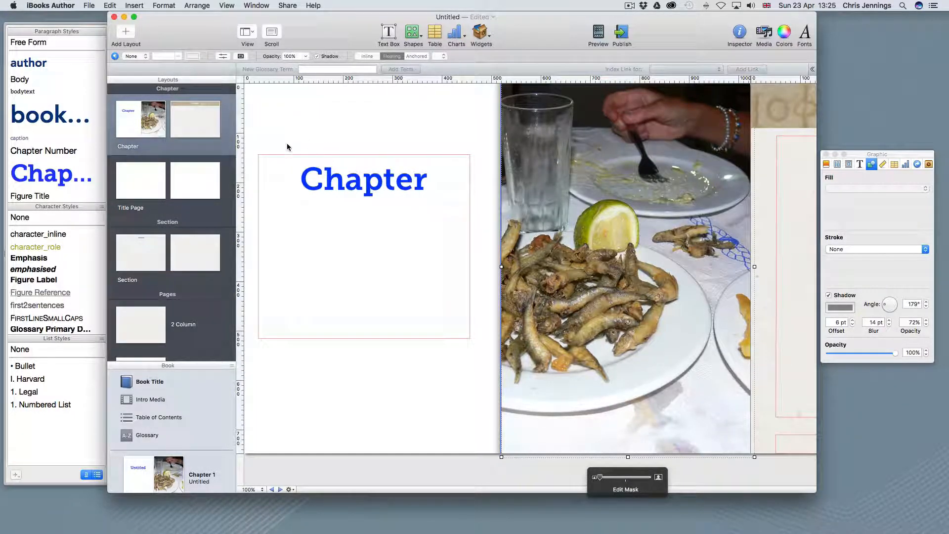
# - Widen the header image on the Chapter layout's two-column page to the page's right edge and fine-tune its lower edge
pyautogui.click(195, 124)
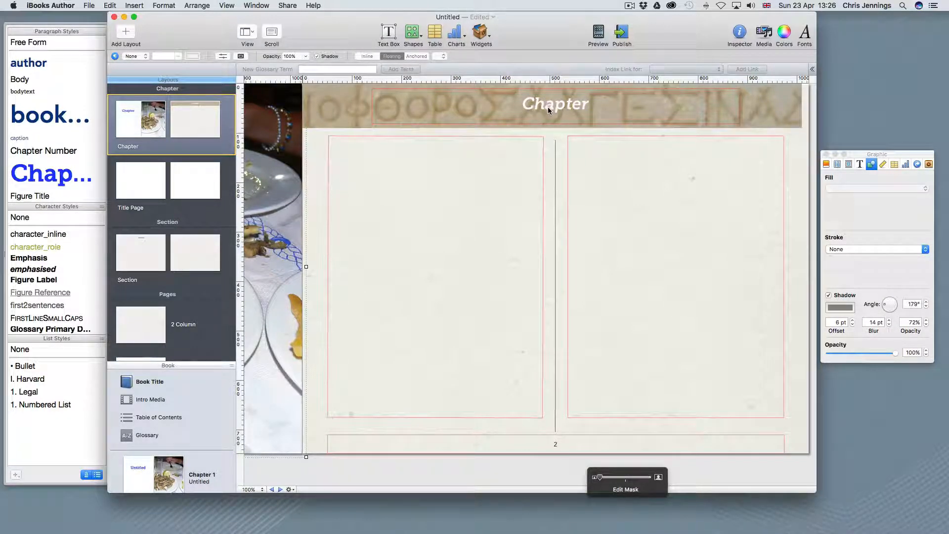
pyautogui.click(330, 93)
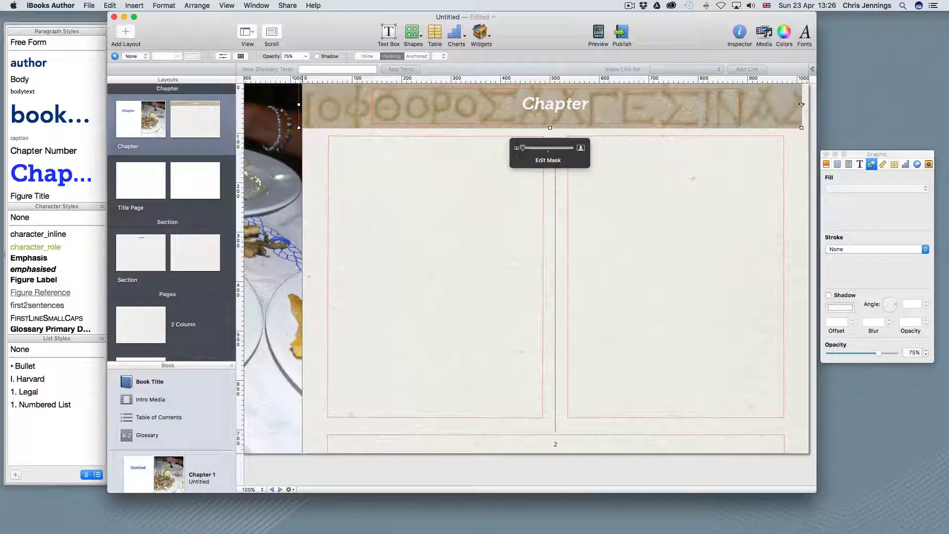
pyautogui.moveTo(802, 104); pyautogui.dragTo(809, 104)
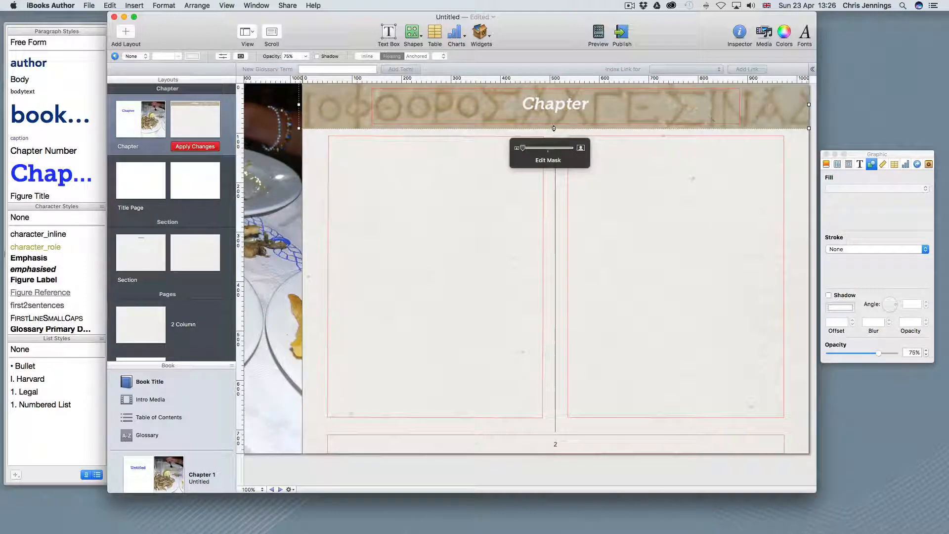
pyautogui.moveTo(554, 129); pyautogui.dragTo(554, 128)
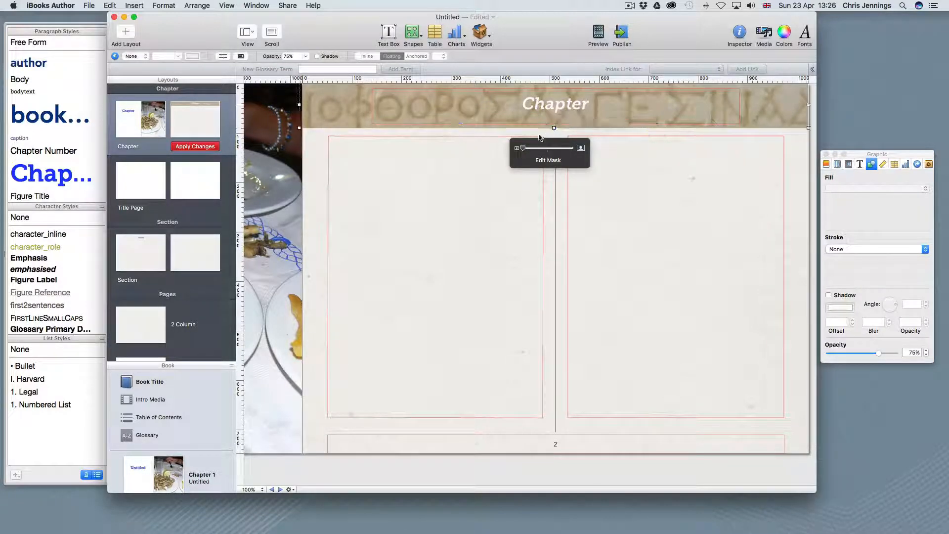
# - Lower the top edges of both linked body text boxes to an equal height of about 549 pt and apply the Chapter layout changes
pyautogui.click(336, 153)
pyautogui.click(599, 156)
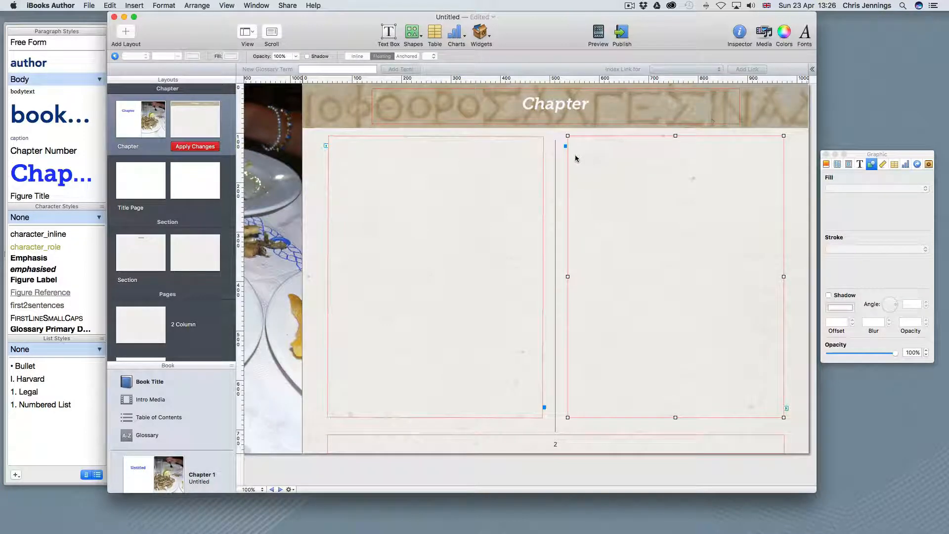
pyautogui.click(488, 154)
pyautogui.click(609, 178)
pyautogui.click(445, 171)
pyautogui.moveTo(436, 136); pyautogui.dragTo(436, 146)
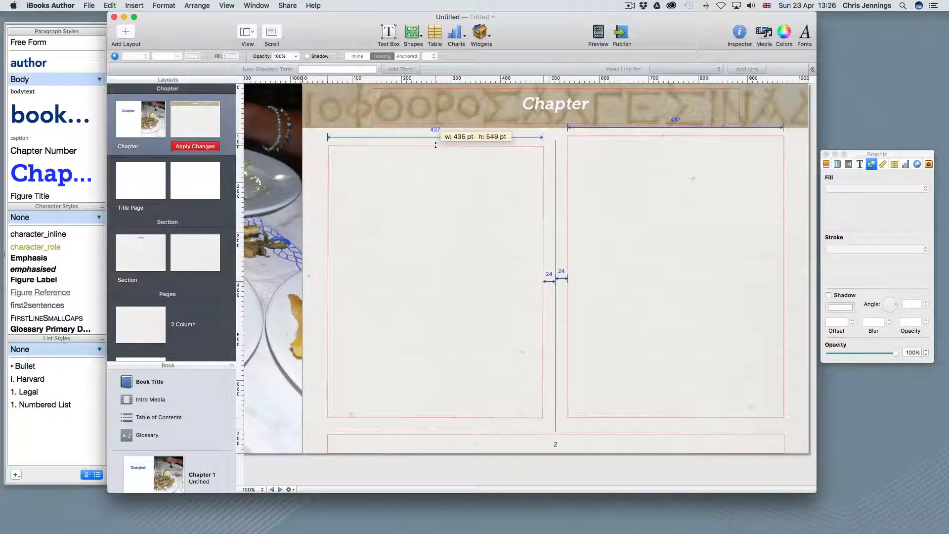
pyautogui.click(586, 158)
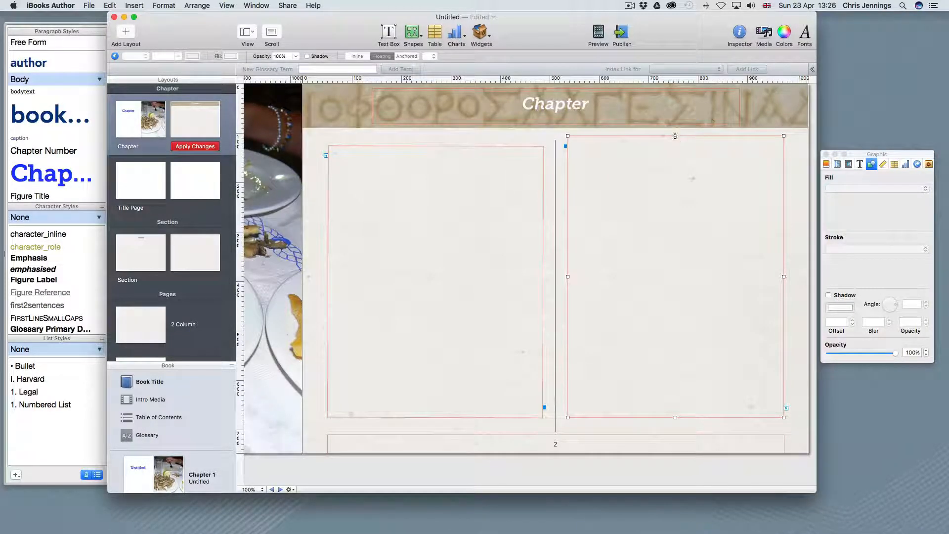
pyautogui.moveTo(676, 136); pyautogui.dragTo(675, 145)
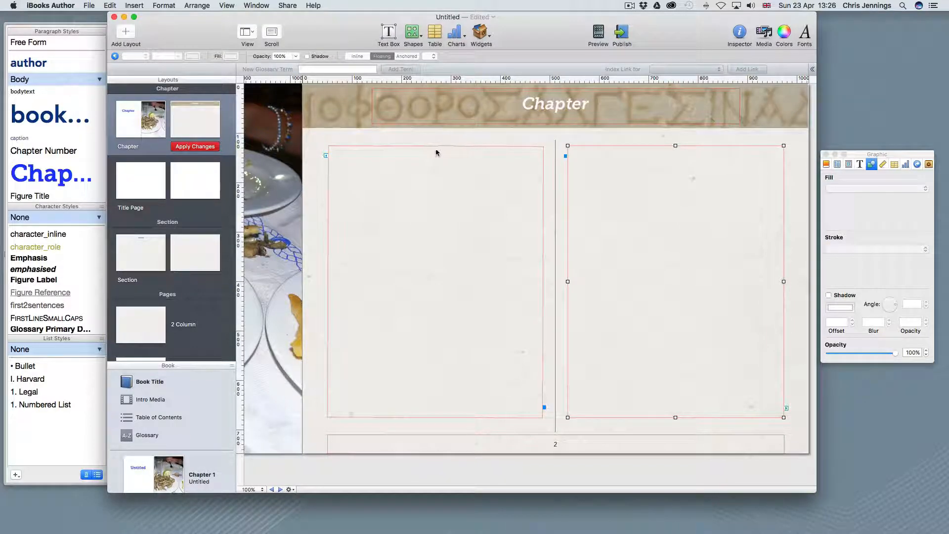
pyautogui.click(434, 151)
pyautogui.moveTo(436, 146); pyautogui.dragTo(436, 145)
pyautogui.click(201, 147)
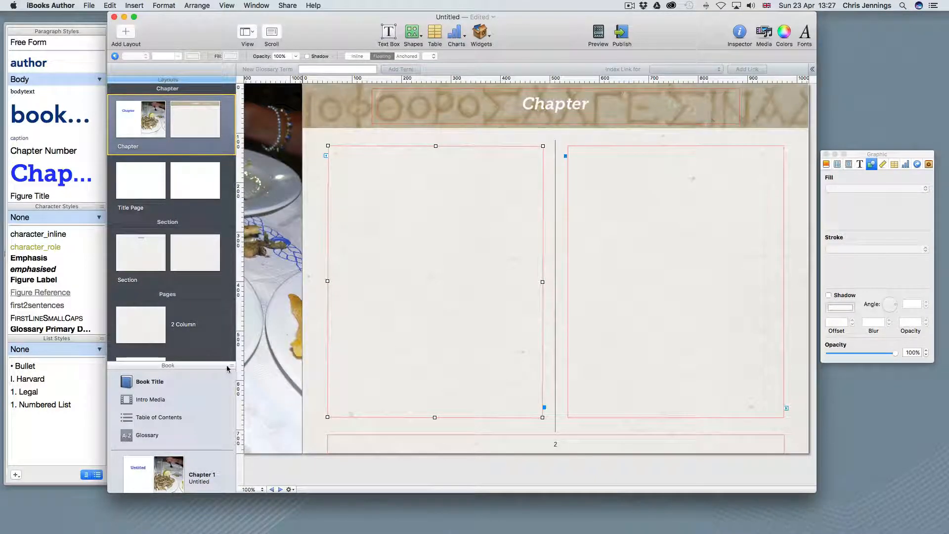
# - Hide the layouts and save the document as a template named recipes in My Templates, replacing the existing file
pyautogui.moveTo(230, 365); pyautogui.dragTo(235, 80)
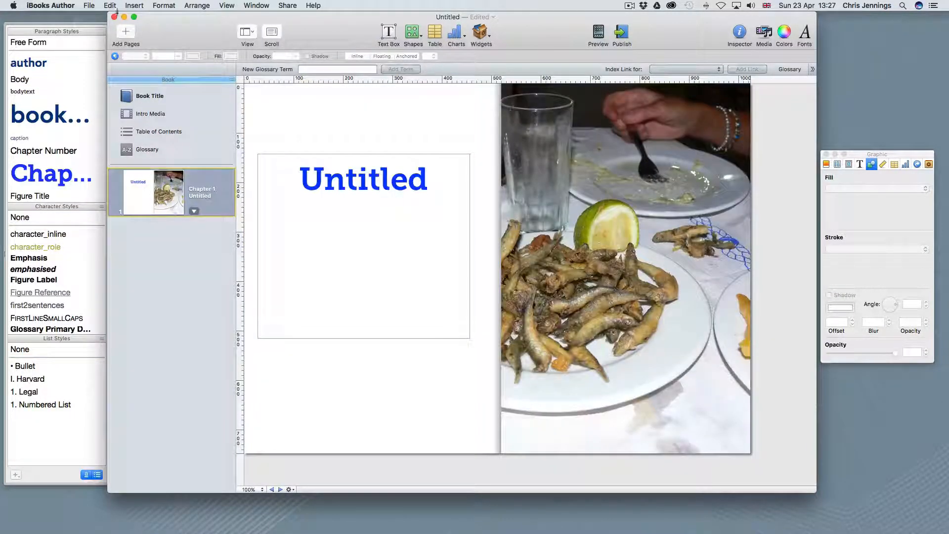
pyautogui.click(91, 6)
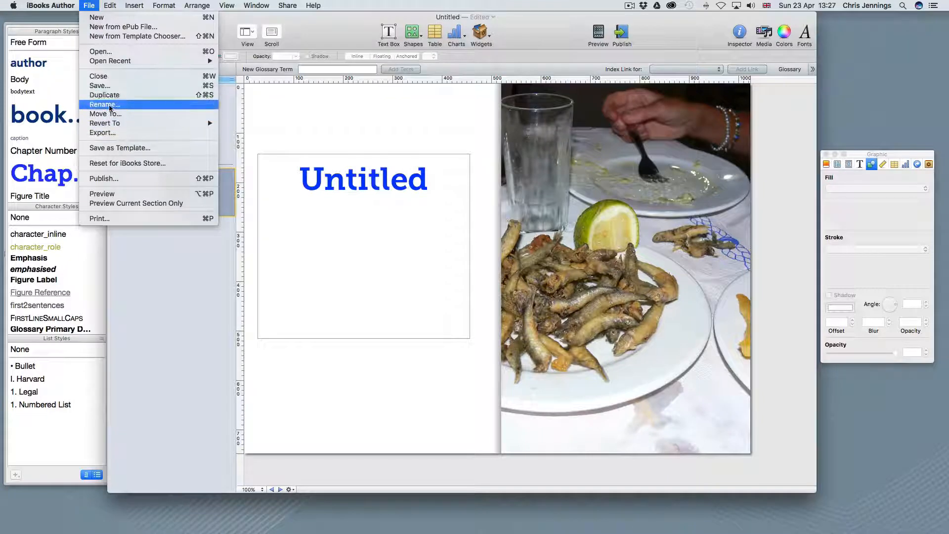
pyautogui.click(109, 148)
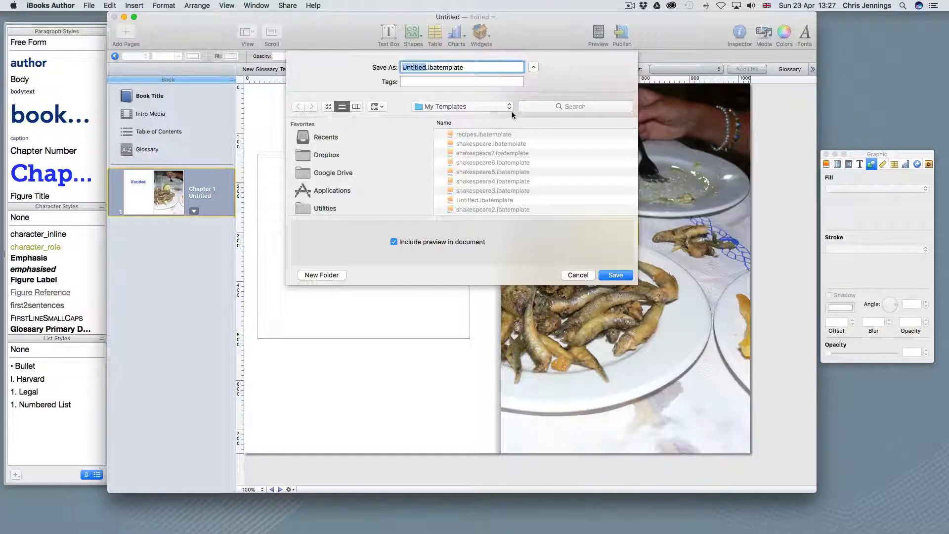
pyautogui.write('recipes')
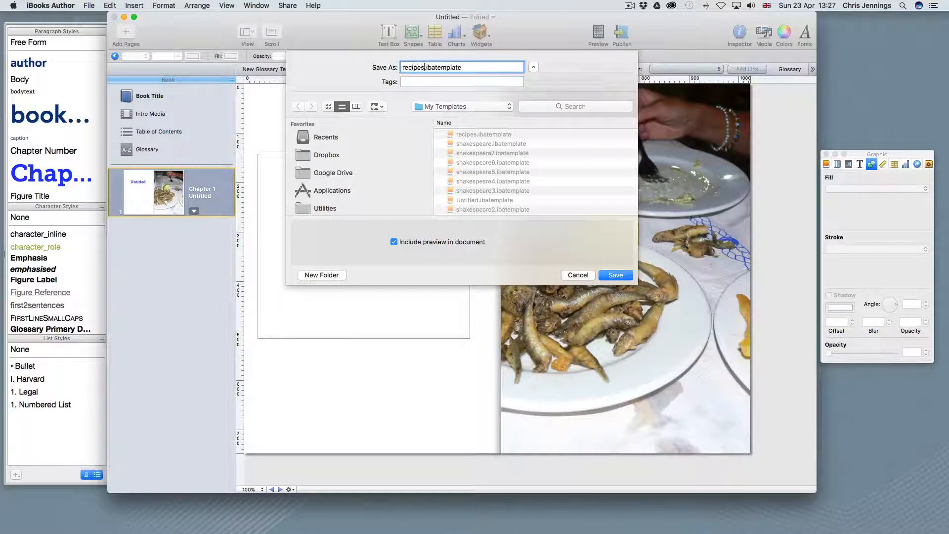
pyautogui.click(609, 275)
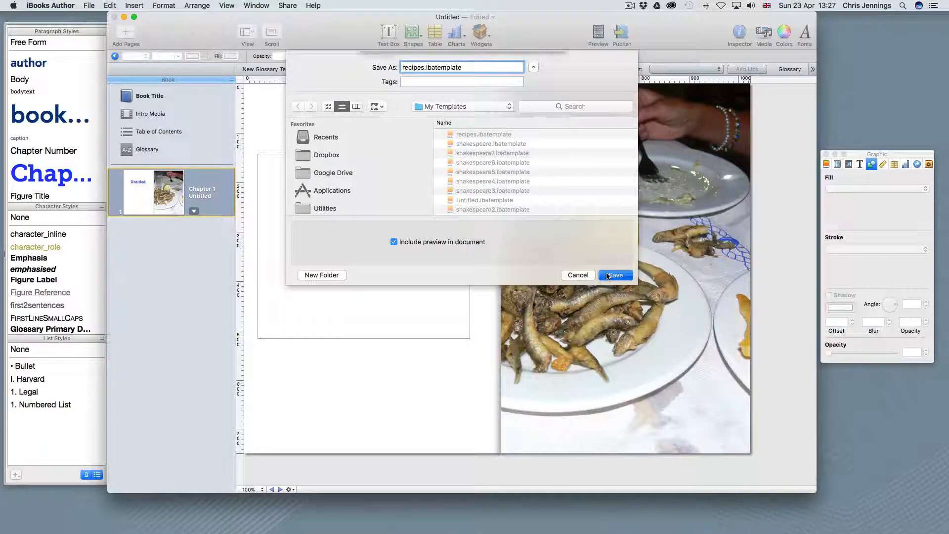
pyautogui.click(539, 110)
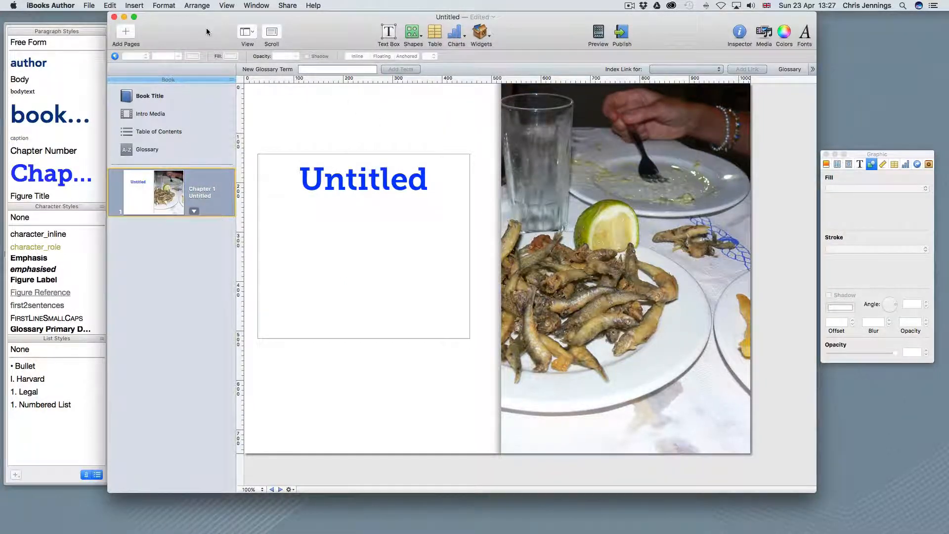
# - Start saving the document and navigate from Google Drive through teaching, DigitalProduct and digitalproduct2017 to the greekdishesReadyforIBA folder
pyautogui.moveTo(206, 31); pyautogui.dragTo(214, 29)
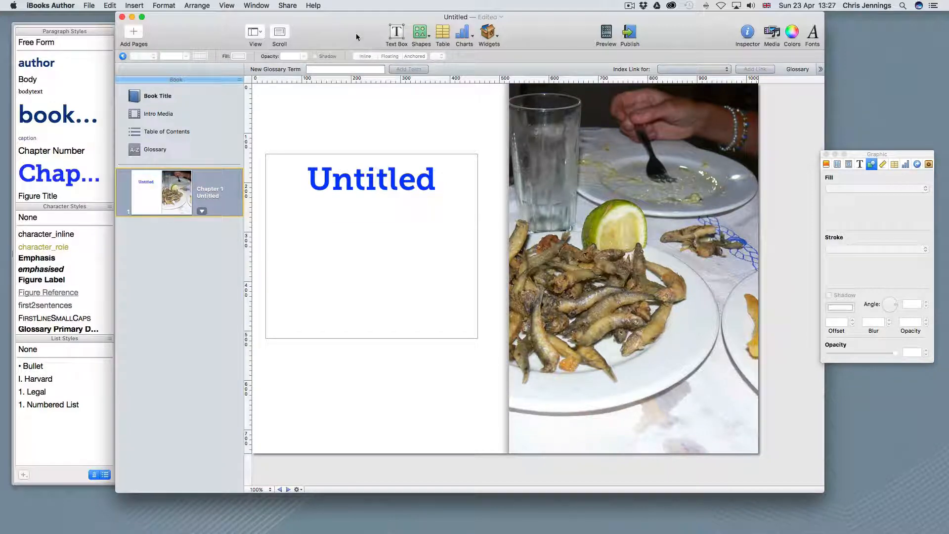
pyautogui.click(89, 6)
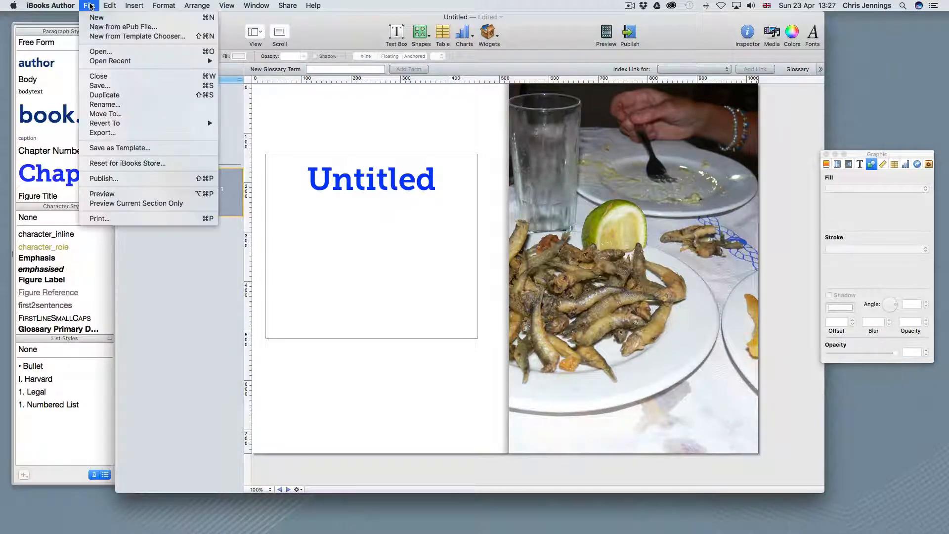
pyautogui.click(98, 85)
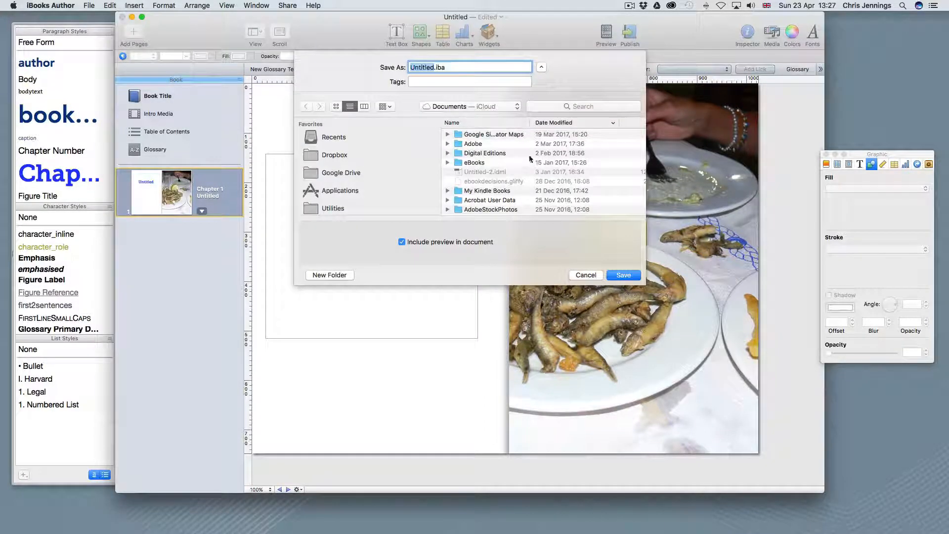
pyautogui.click(354, 176)
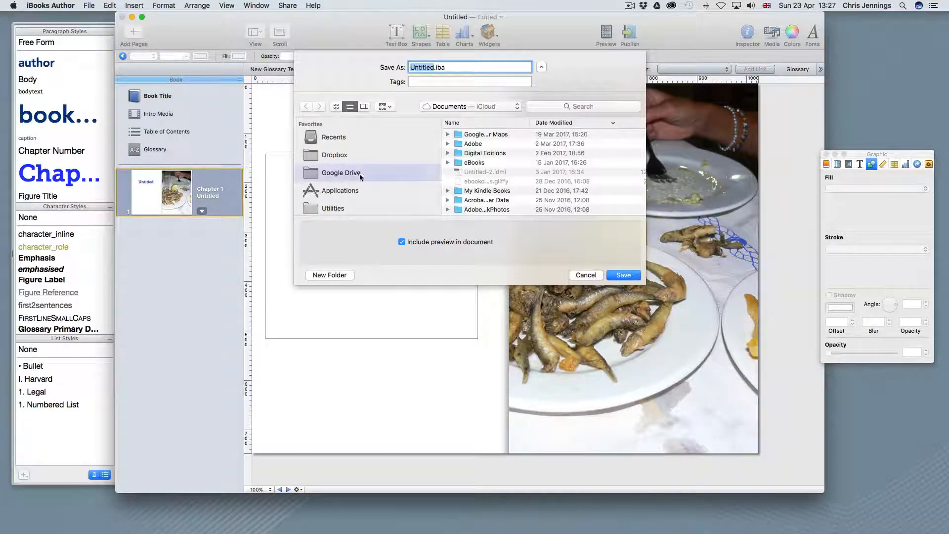
pyautogui.doubleClick(472, 153)
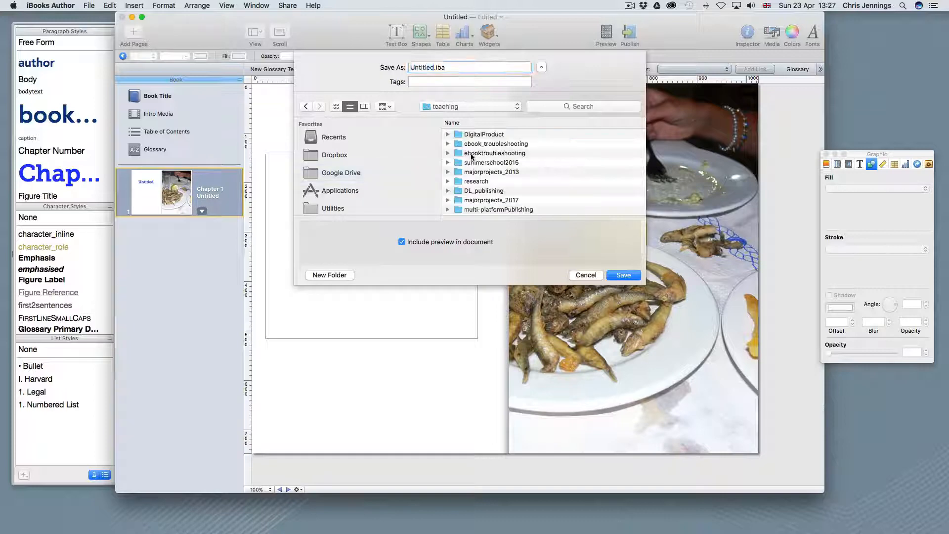
pyautogui.scroll(-5, 512, 160)
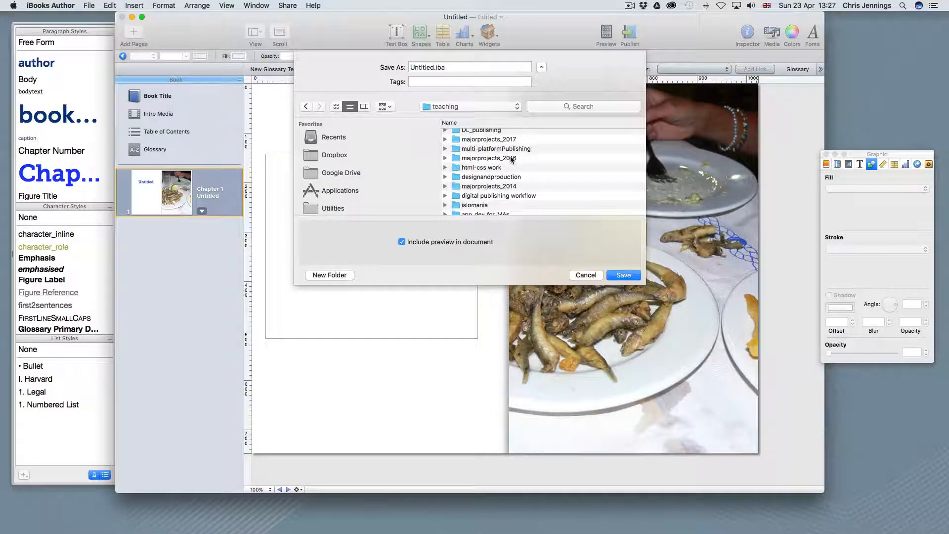
pyautogui.scroll(5, 512, 159)
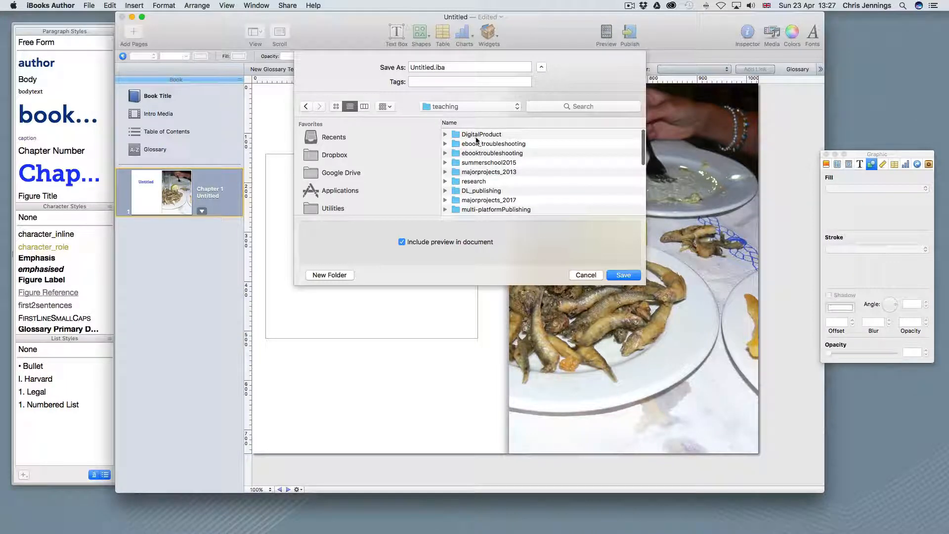
pyautogui.doubleClick(476, 135)
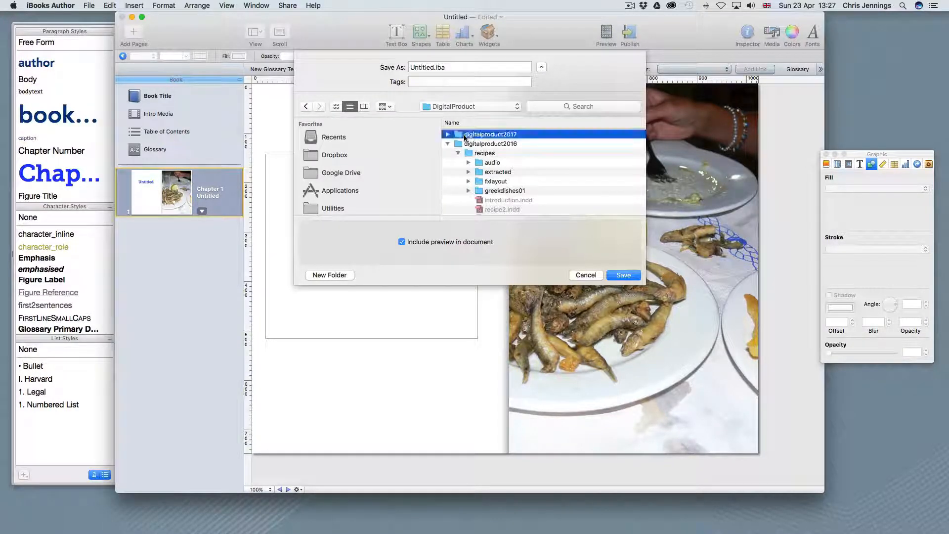
pyautogui.doubleClick(476, 135)
pyautogui.doubleClick(474, 144)
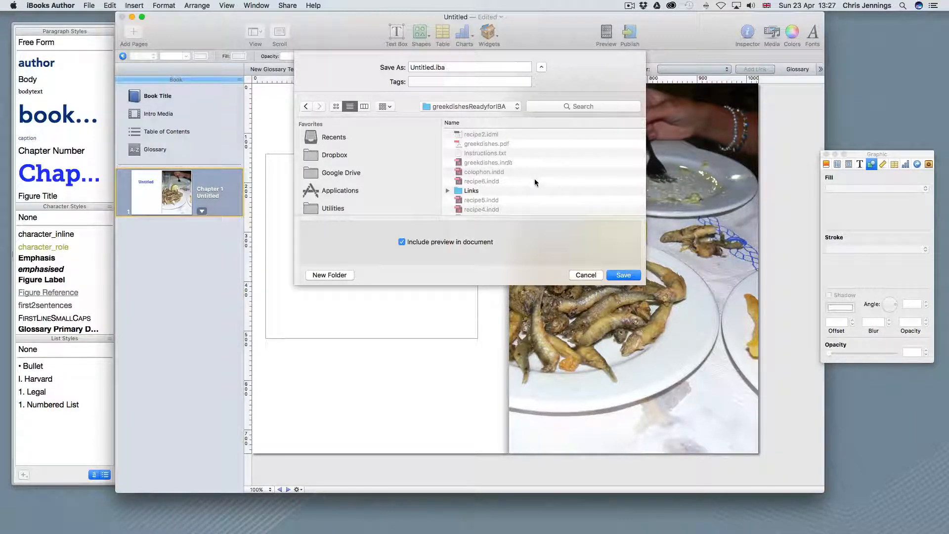
# - Name the document greekrecipes.iba and save it with the preview included
pyautogui.doubleClick(434, 67)
pyautogui.write('g')
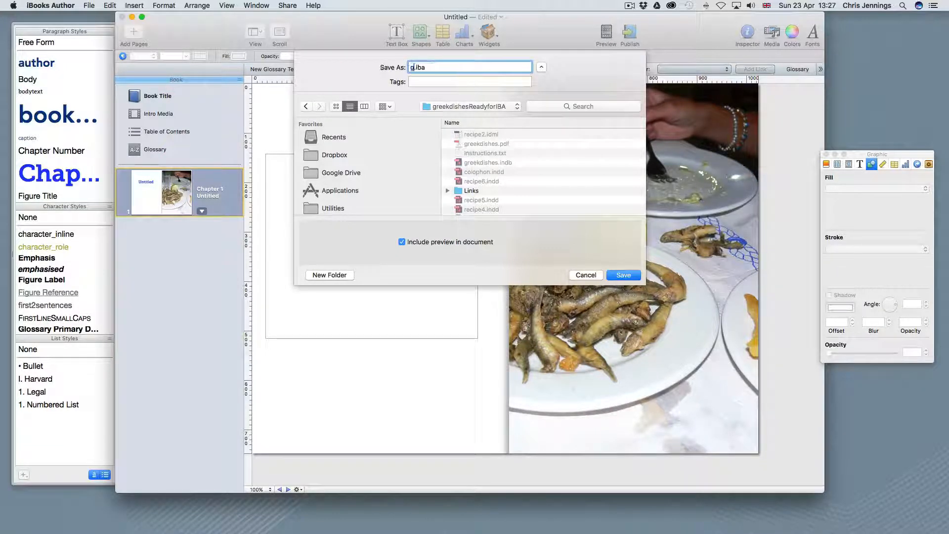
pyautogui.write('reekrec')
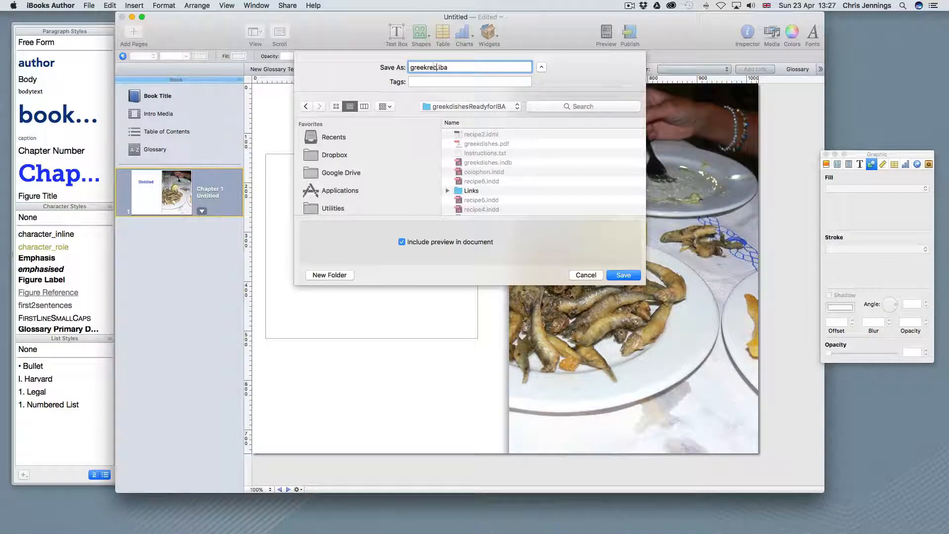
pyautogui.write('ipes')
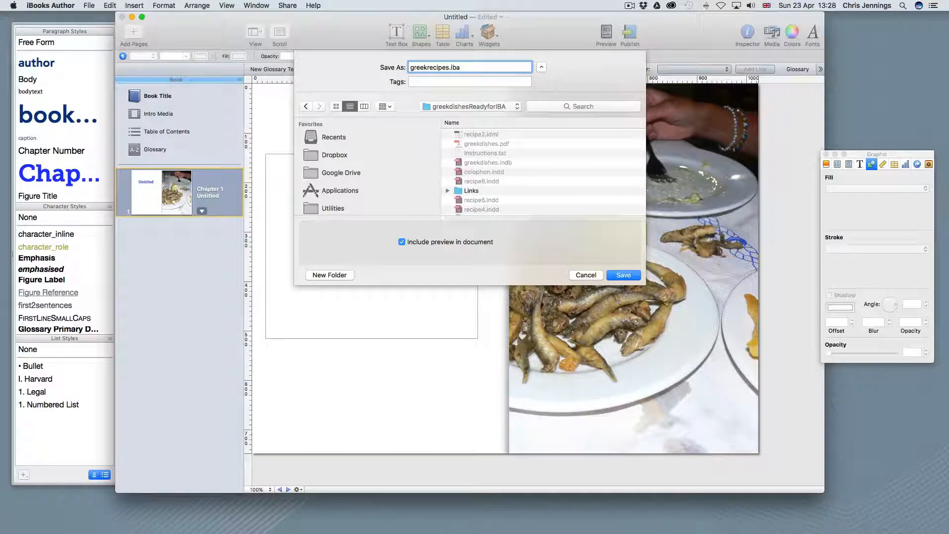
pyautogui.click(624, 275)
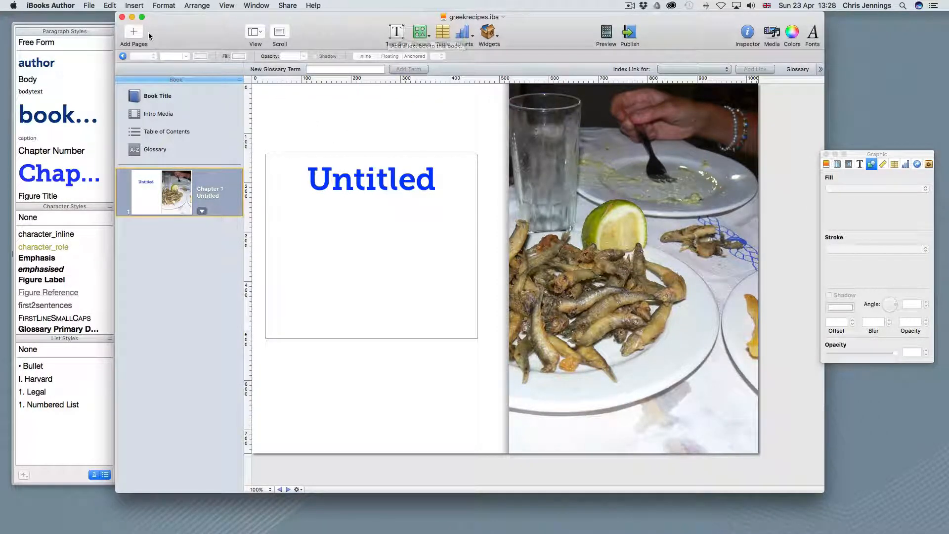
# - Insert a chapter from InDesign file recipe1.idml with its text, media and styles, using IDML styles for matching names and the Chapter layout
pyautogui.click(130, 6)
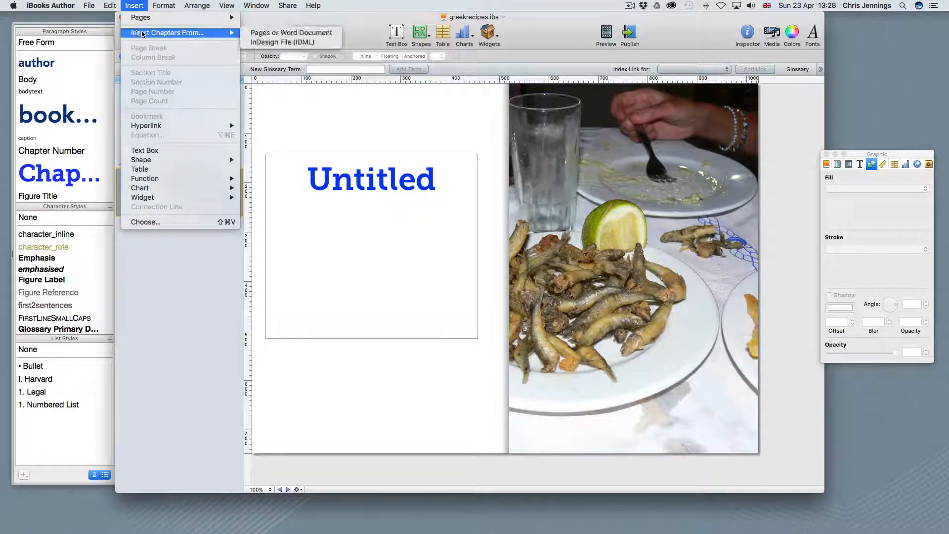
pyautogui.moveTo(226, 35)
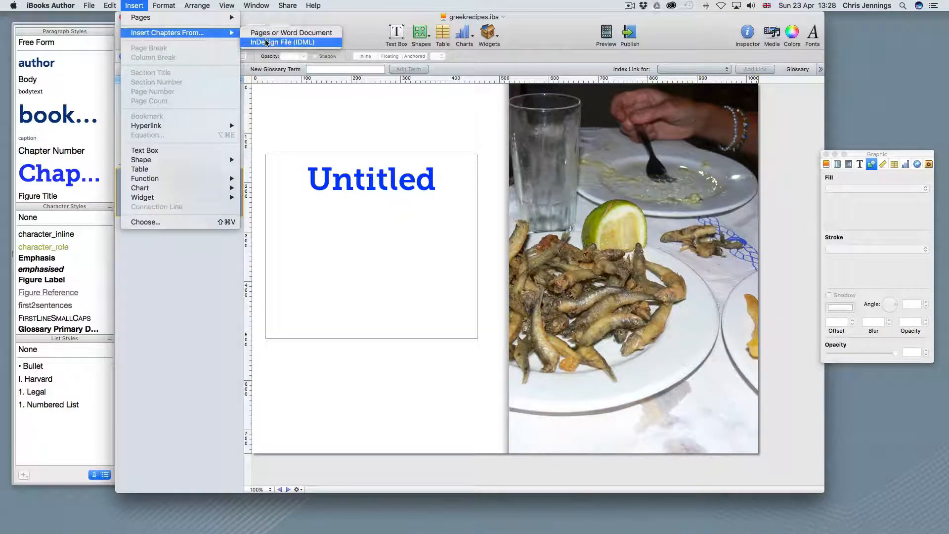
pyautogui.click(267, 43)
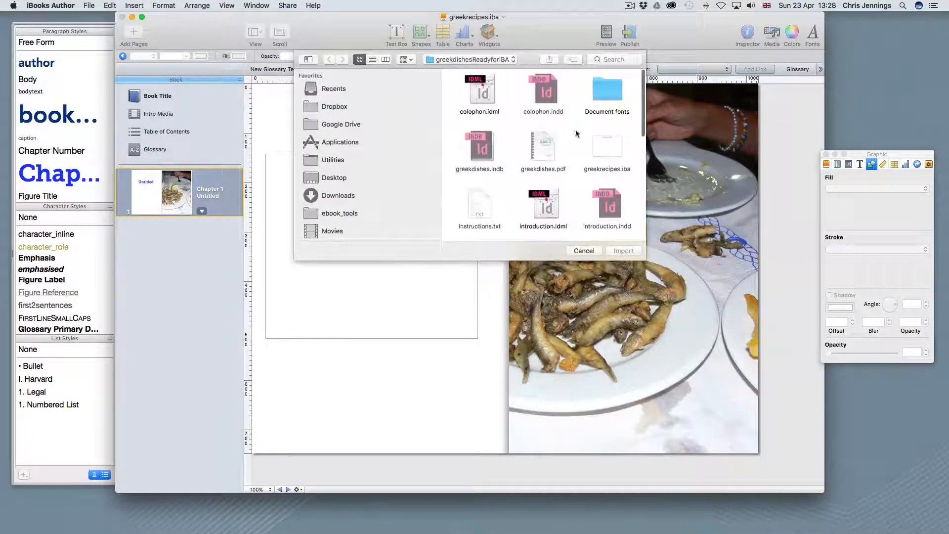
pyautogui.click(373, 59)
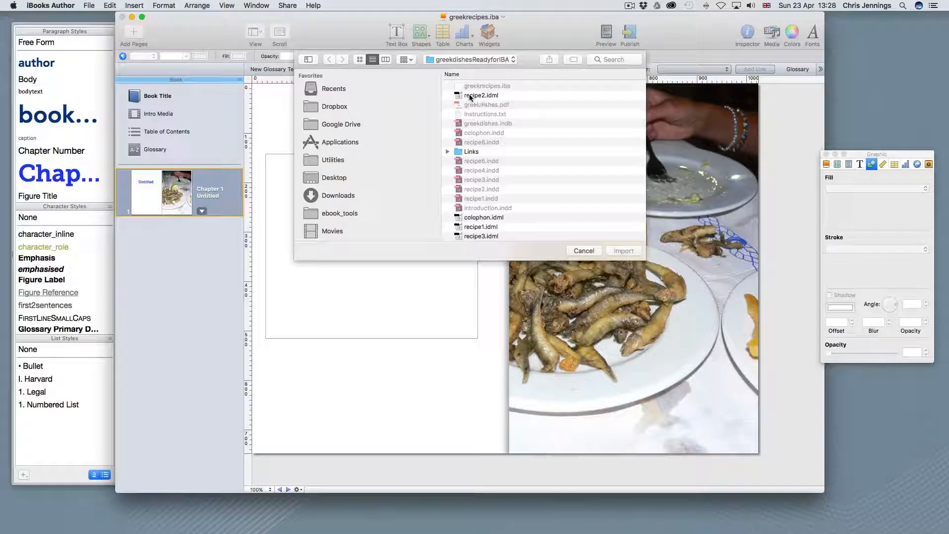
pyautogui.click(480, 227)
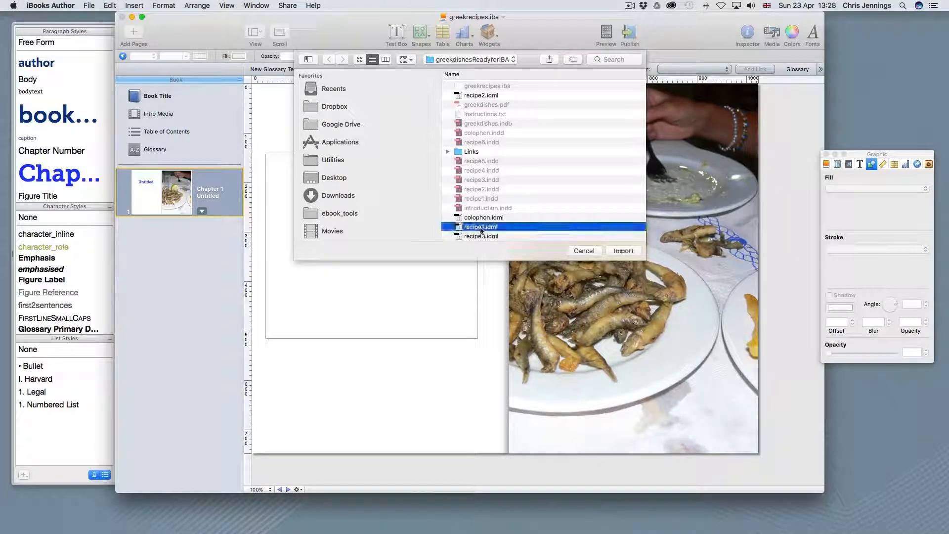
pyautogui.click(624, 251)
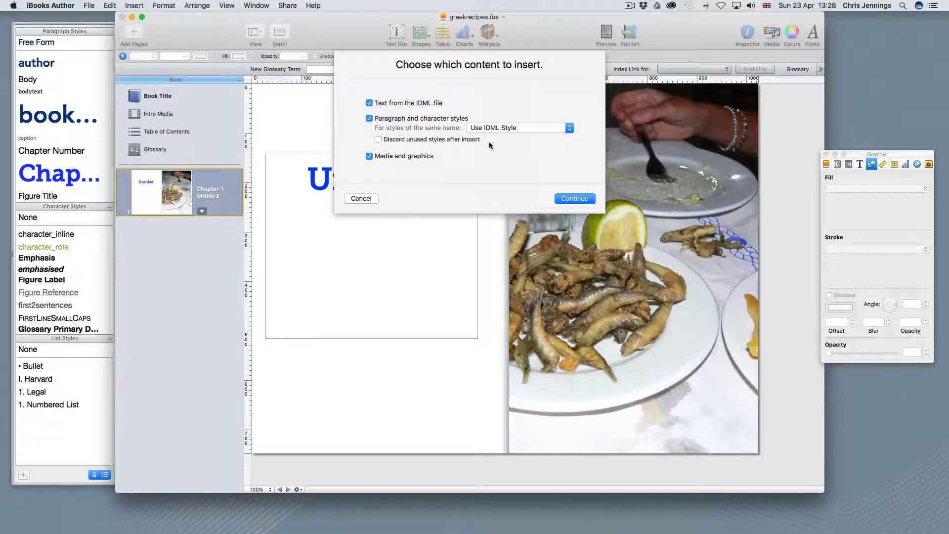
pyautogui.click(585, 198)
pyautogui.click(446, 132)
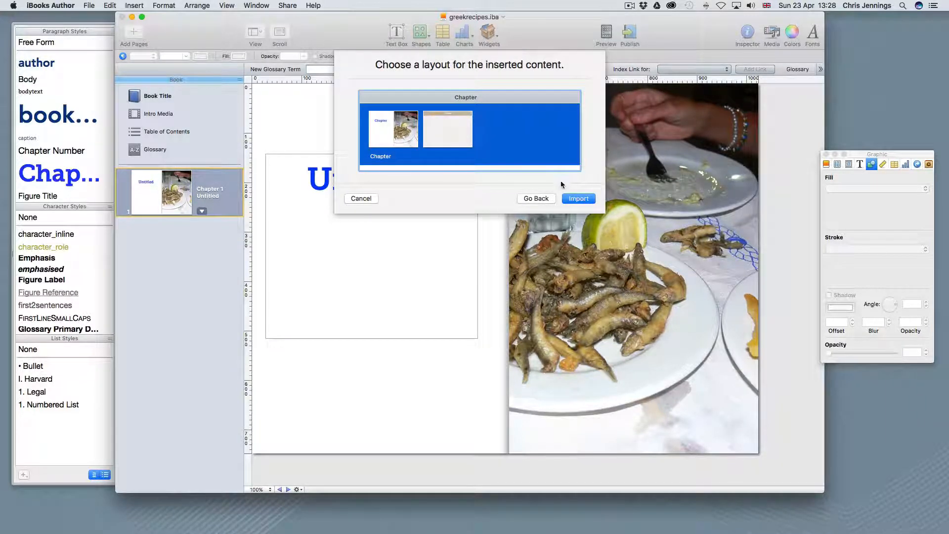
pyautogui.click(577, 198)
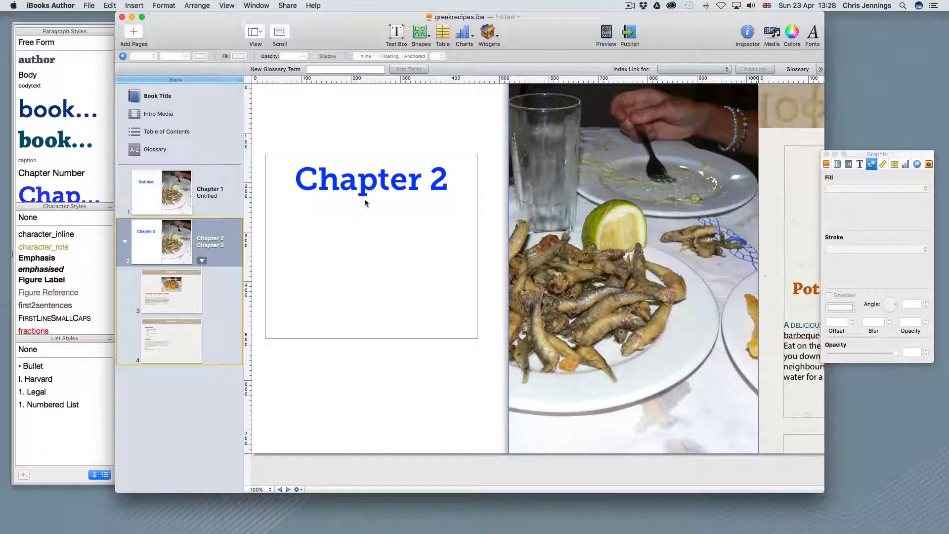
# - Delete the empty Untitled first chapter from the book
pyautogui.click(155, 188)
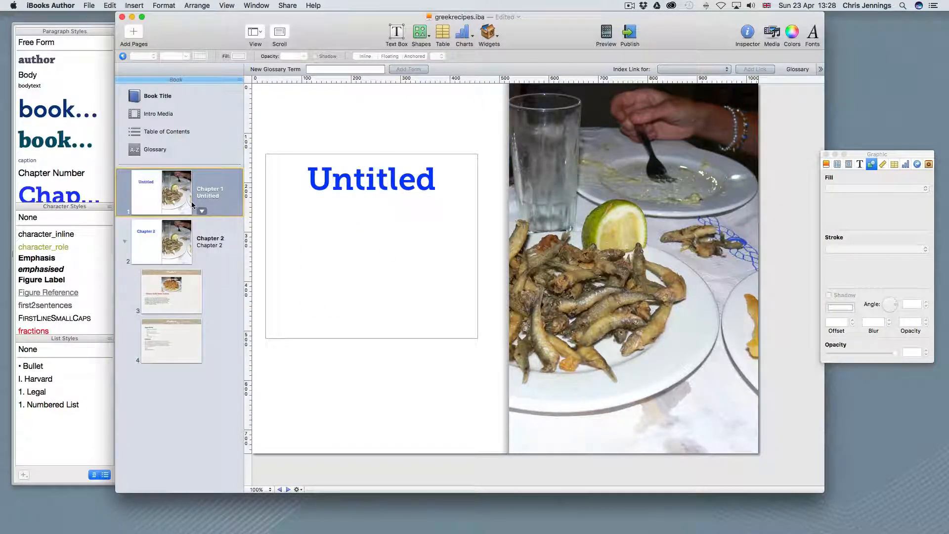
pyautogui.press('BackSpace')
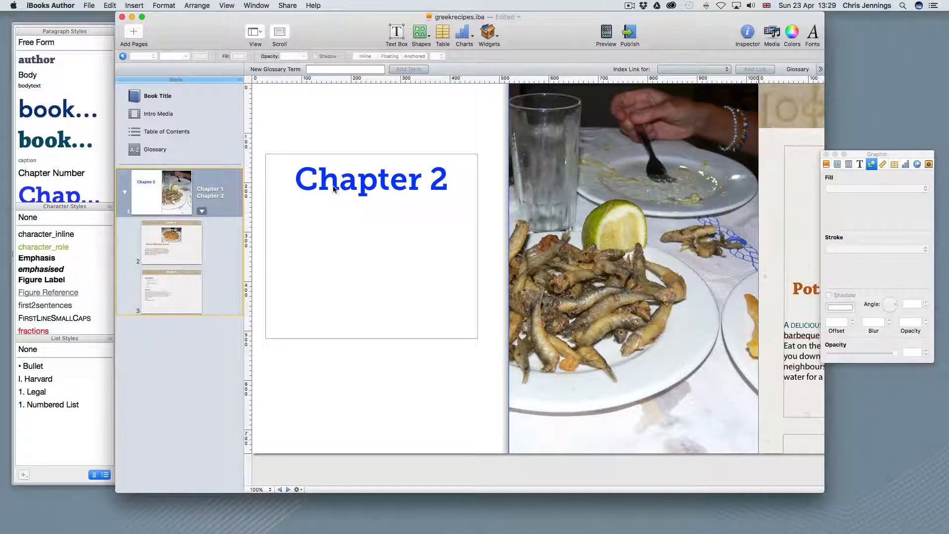
# - Rename the imported chapter "Potato balls from Lesvos", reusing the recipe heading from its page 2
pyautogui.click(201, 197)
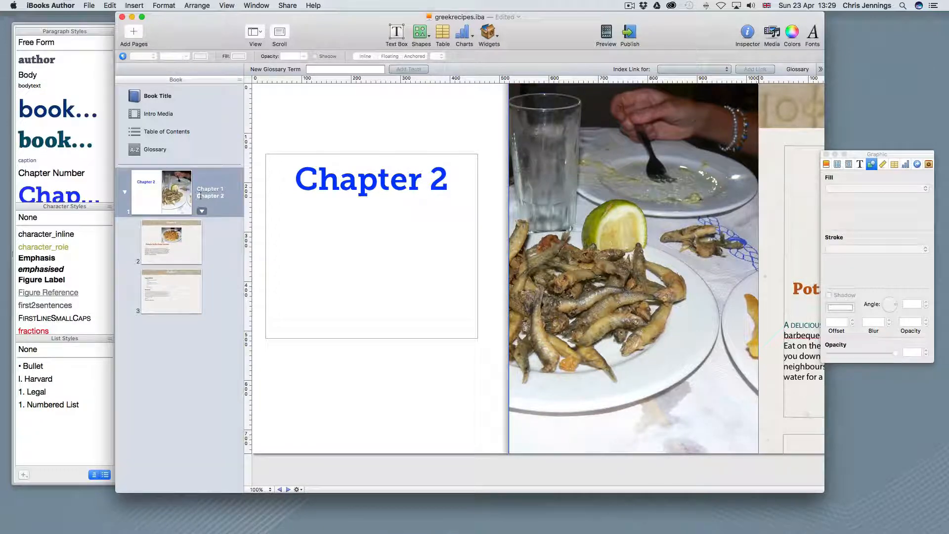
pyautogui.moveTo(198, 197); pyautogui.dragTo(225, 196)
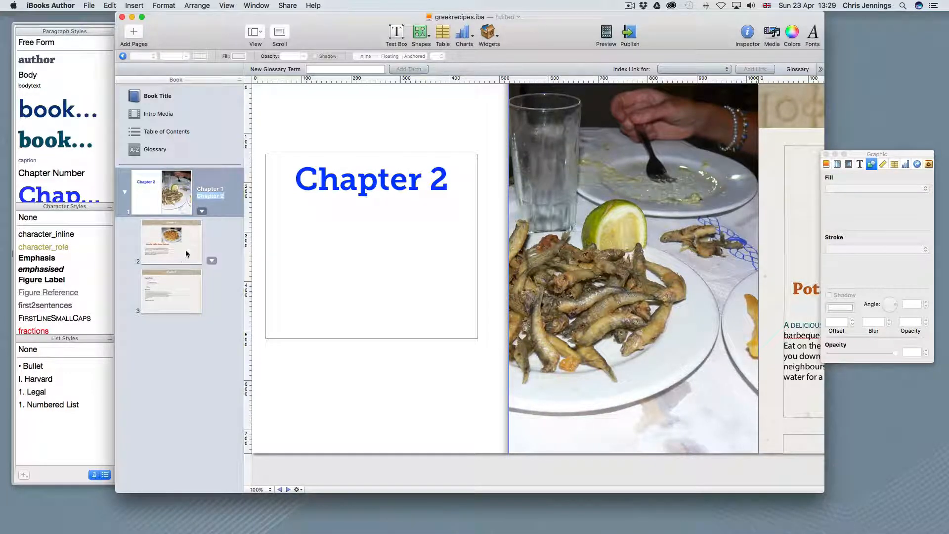
pyautogui.click(218, 259)
pyautogui.click(288, 288)
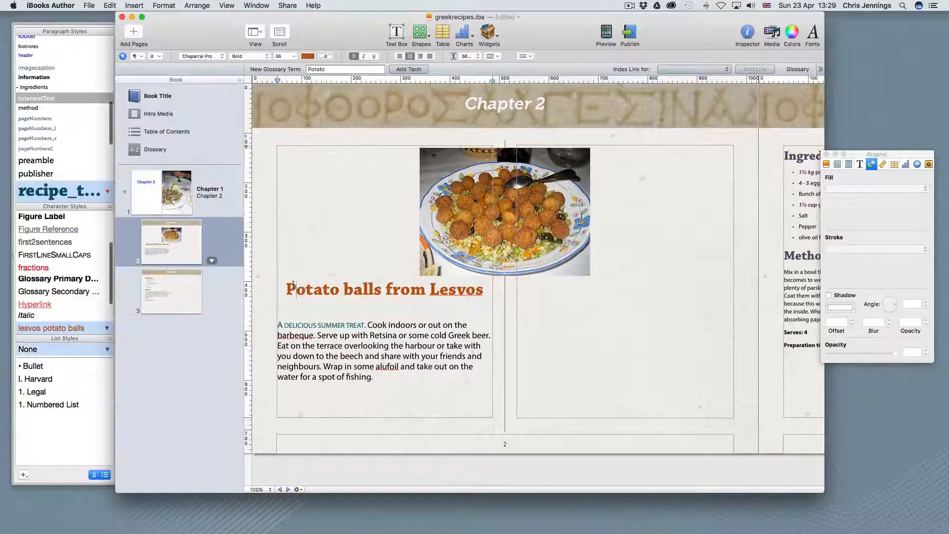
pyautogui.moveTo(288, 287); pyautogui.dragTo(482, 286)
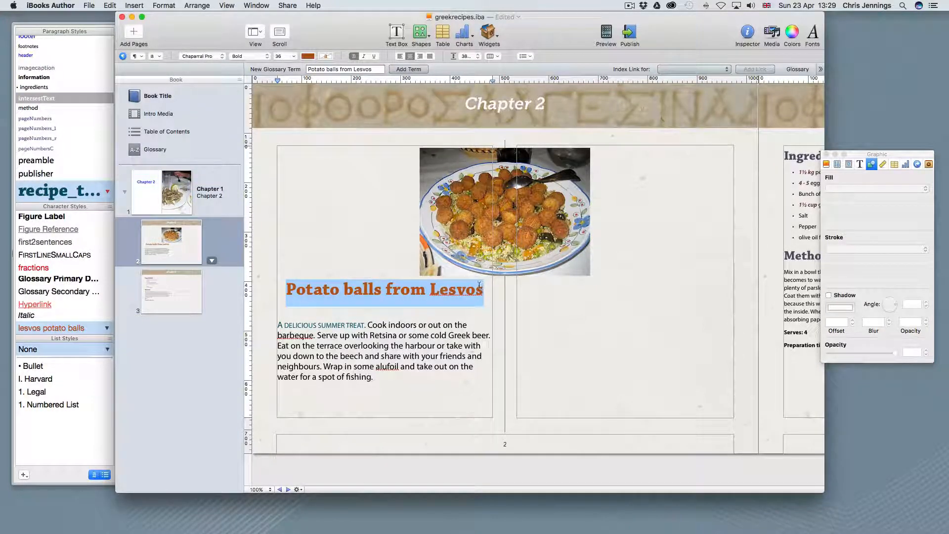
pyautogui.click(156, 200)
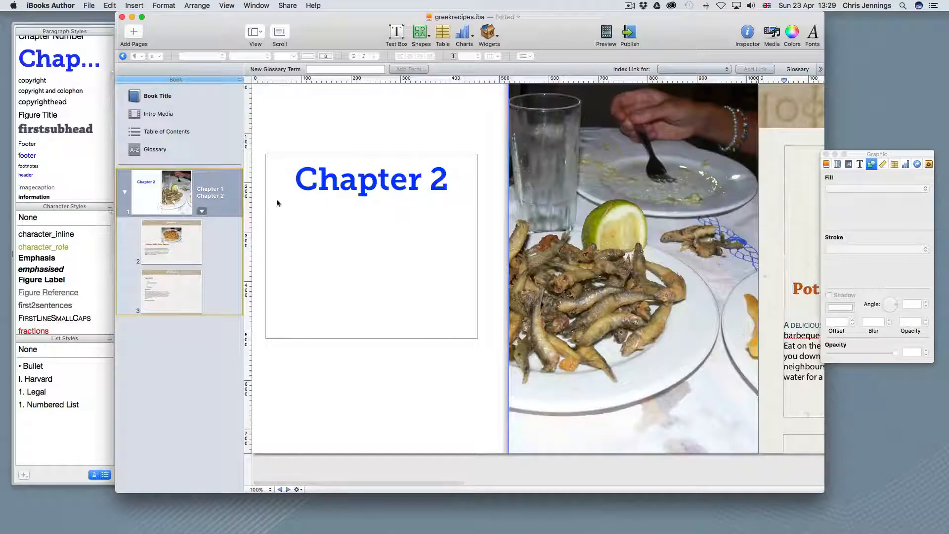
pyautogui.click(205, 196)
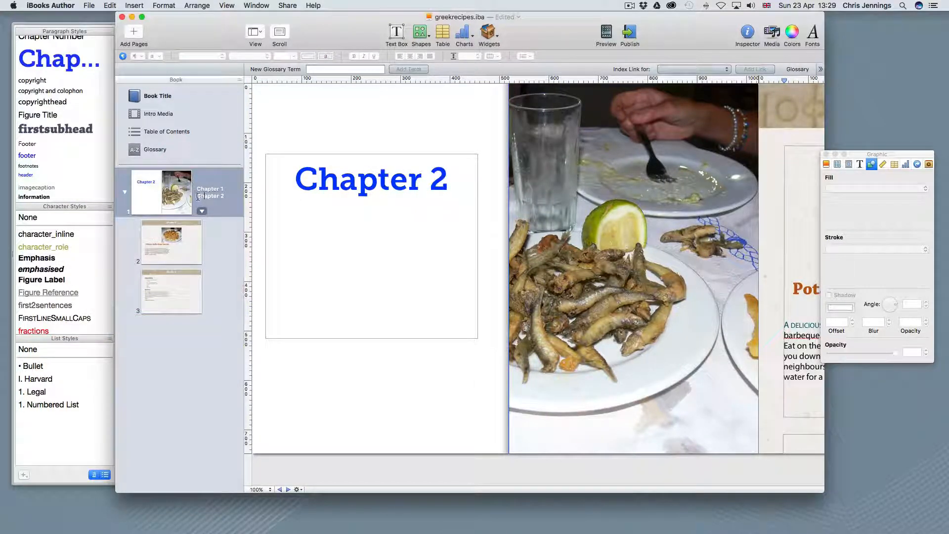
pyautogui.moveTo(198, 196); pyautogui.dragTo(226, 196)
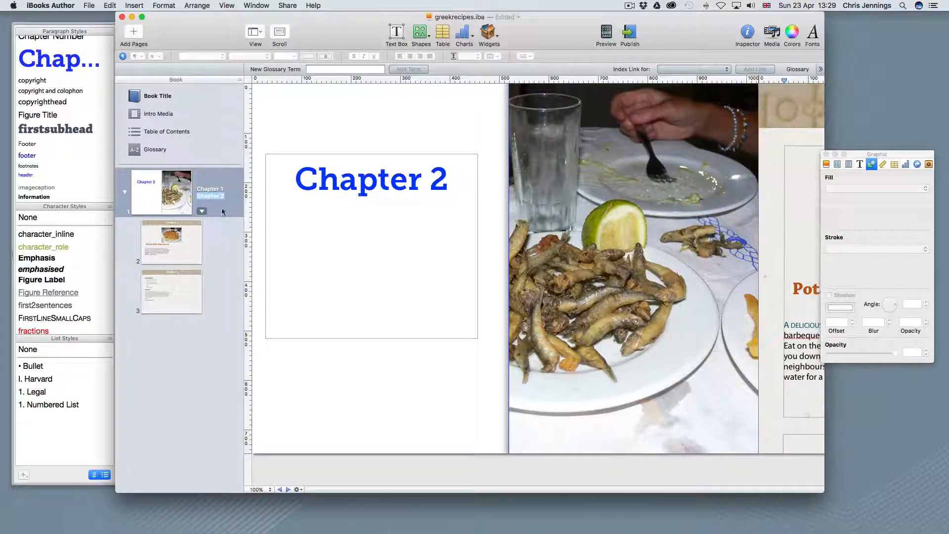
pyautogui.write('from Lesbos')
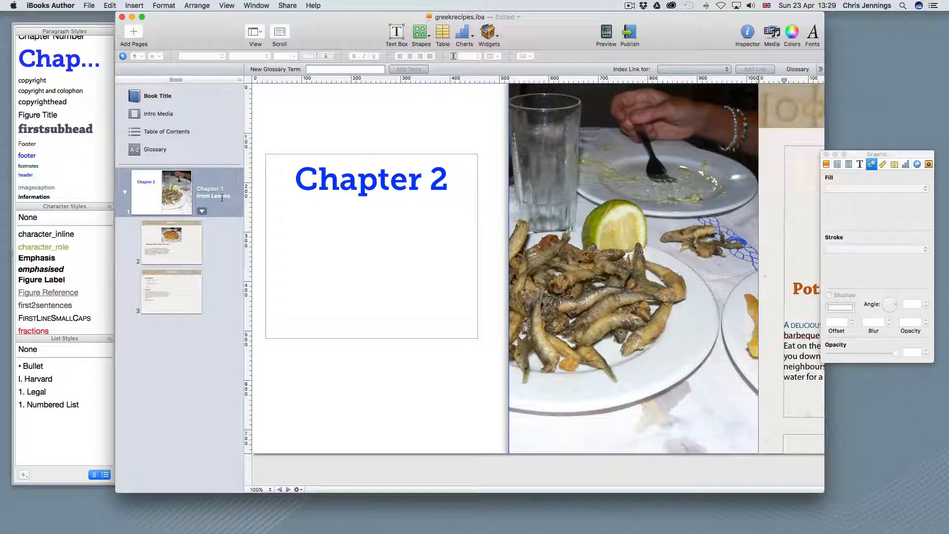
pyautogui.press('Return')
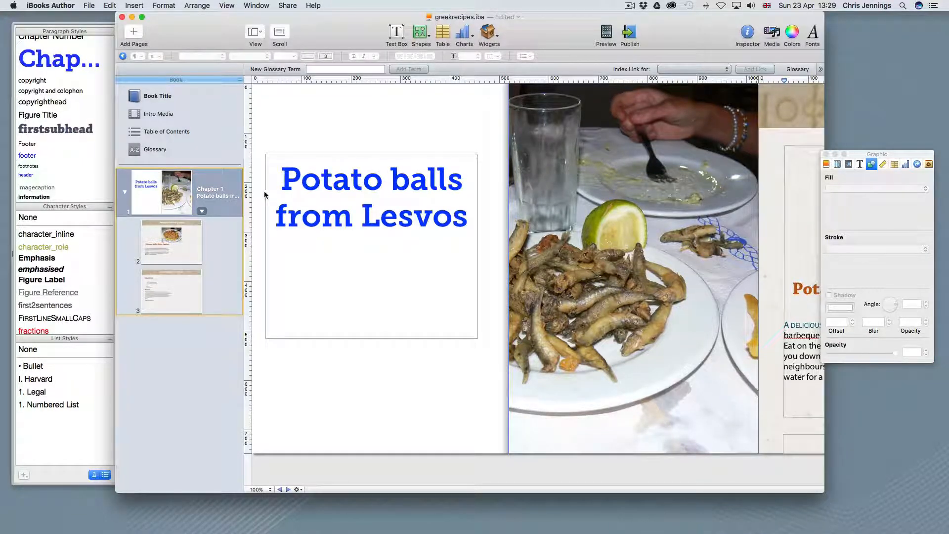
# - Delete the duplicate orange "Potato balls from Lesvos" heading from the body text on page 2
pyautogui.click(170, 248)
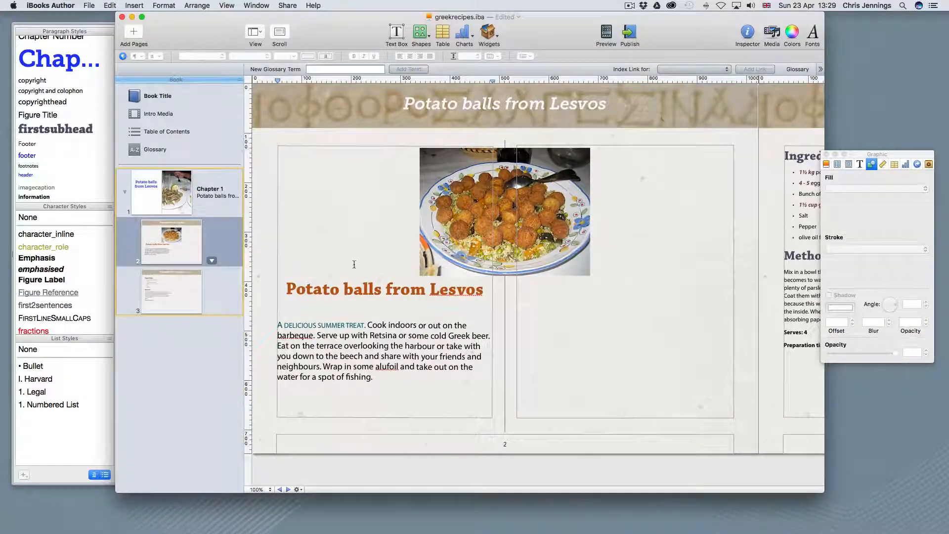
pyautogui.moveTo(287, 285); pyautogui.dragTo(483, 295)
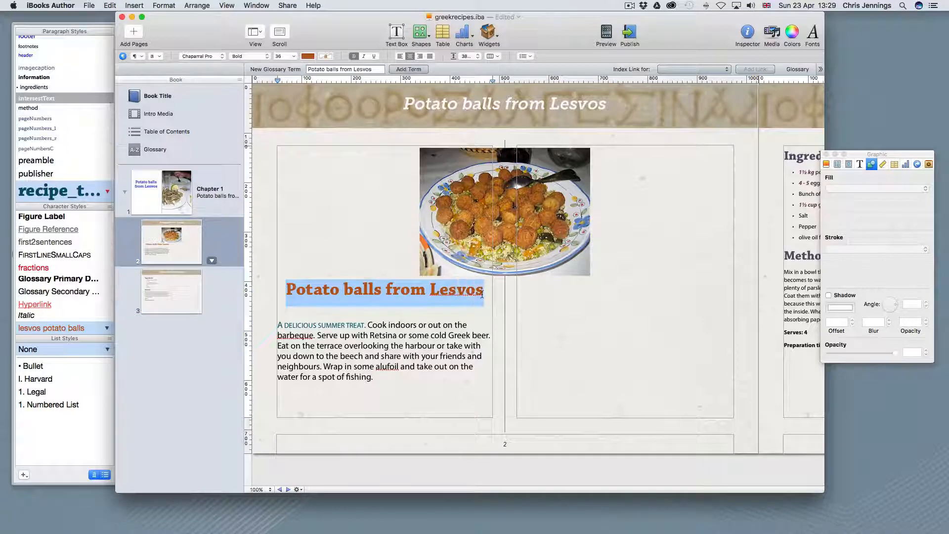
pyautogui.press('BackSpace')
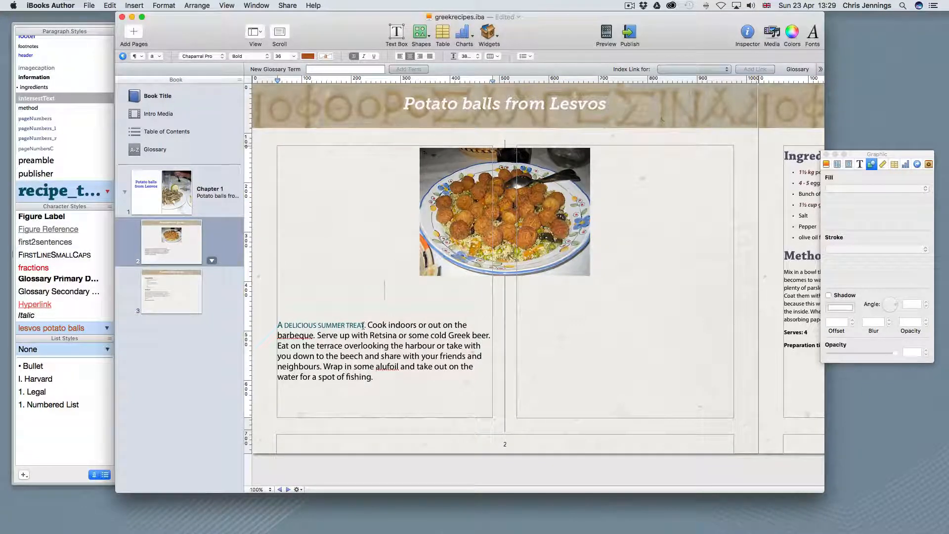
# - Remove the blank line above the introductory paragraph on page 2 and move the potato balls photo into the page's empty second column
pyautogui.click(280, 322)
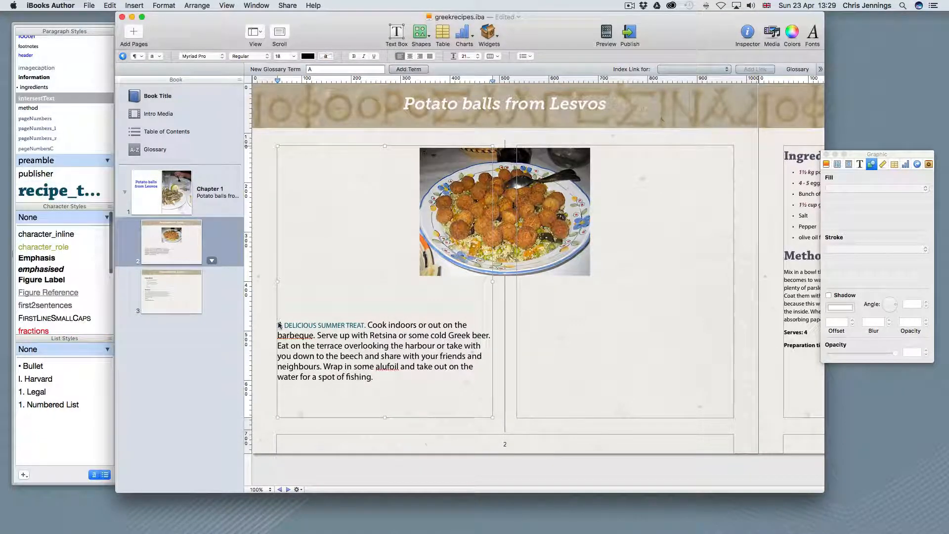
pyautogui.press('BackSpace')
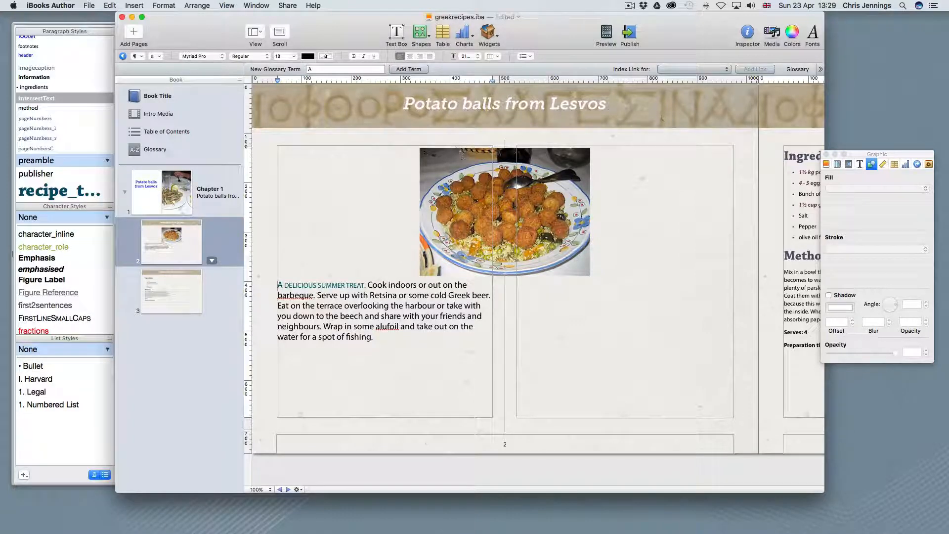
pyautogui.click(462, 154)
pyautogui.moveTo(441, 172); pyautogui.dragTo(580, 281)
pyautogui.click(457, 222)
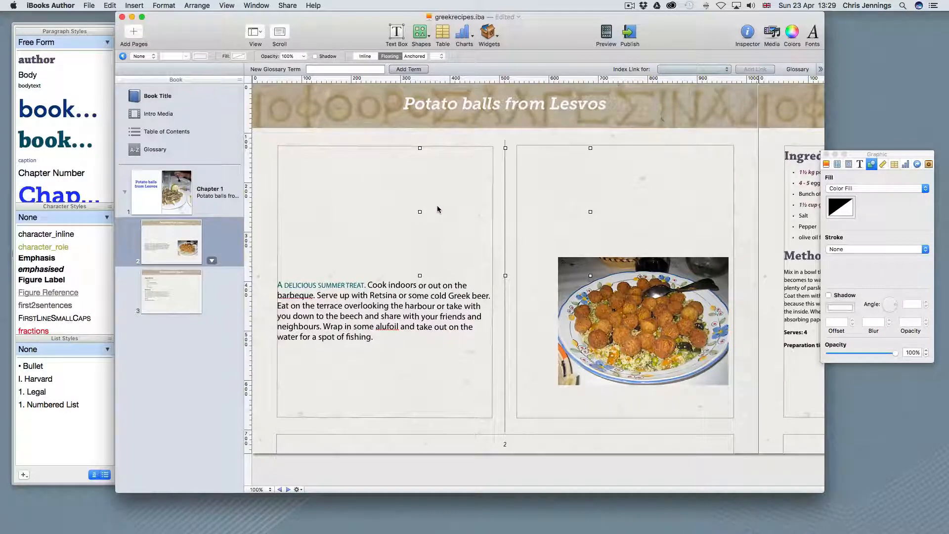
pyautogui.click(529, 218)
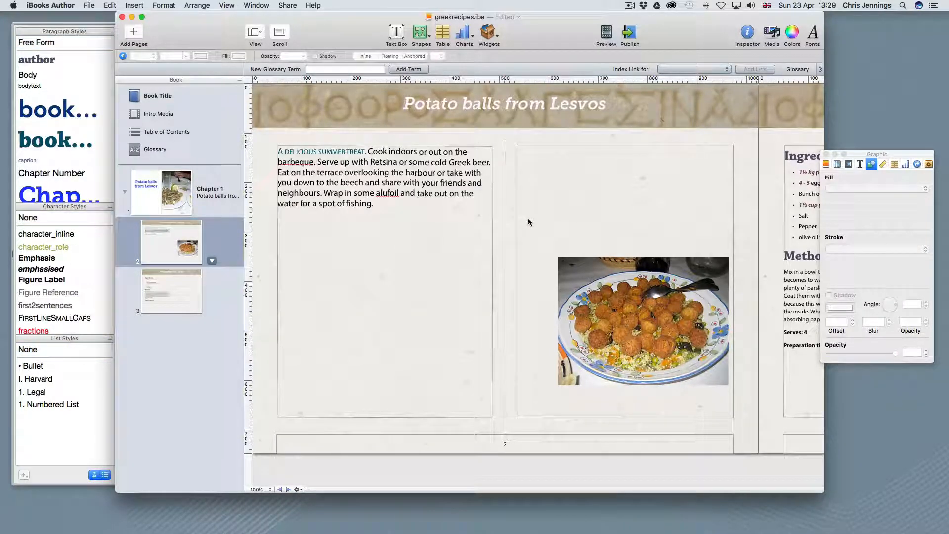
pyautogui.click(610, 286)
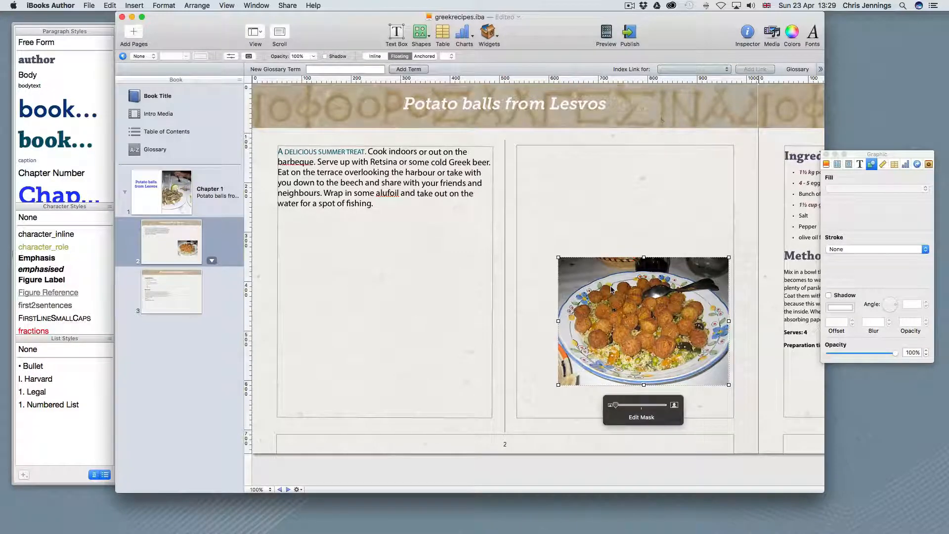
pyautogui.moveTo(610, 285); pyautogui.dragTo(581, 198)
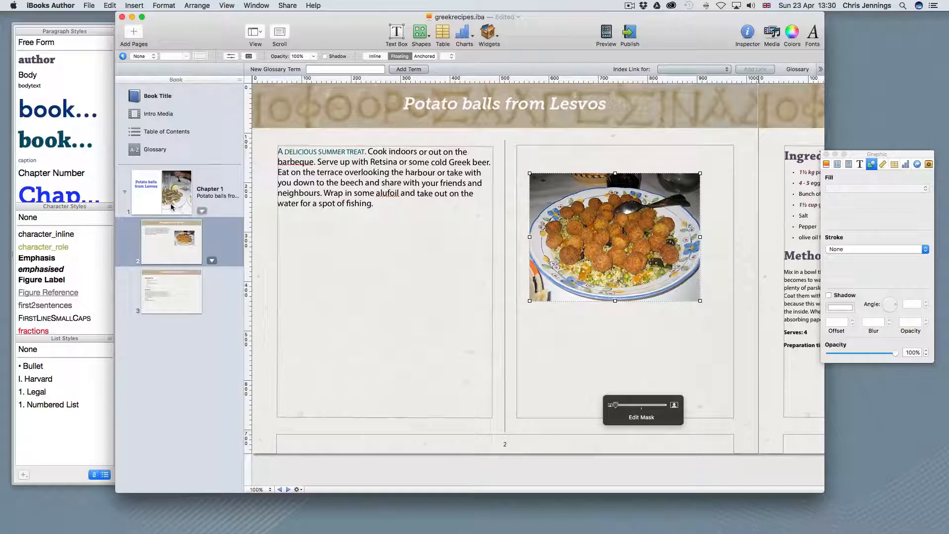
# - Replace the placeholder photo on the chapter opening page with Potato-balls-Patatokeftedes-800x600.jpg from the Links folder
pyautogui.click(180, 192)
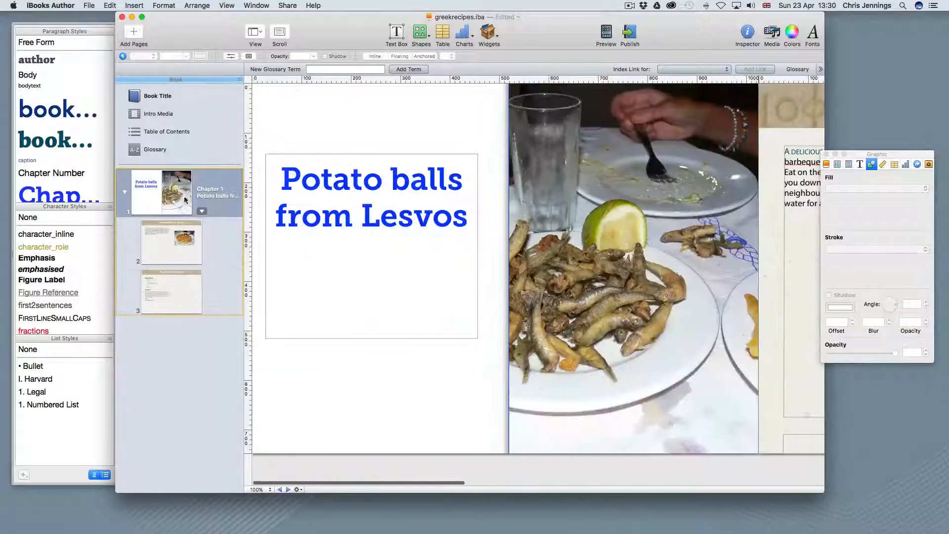
pyautogui.click(604, 215)
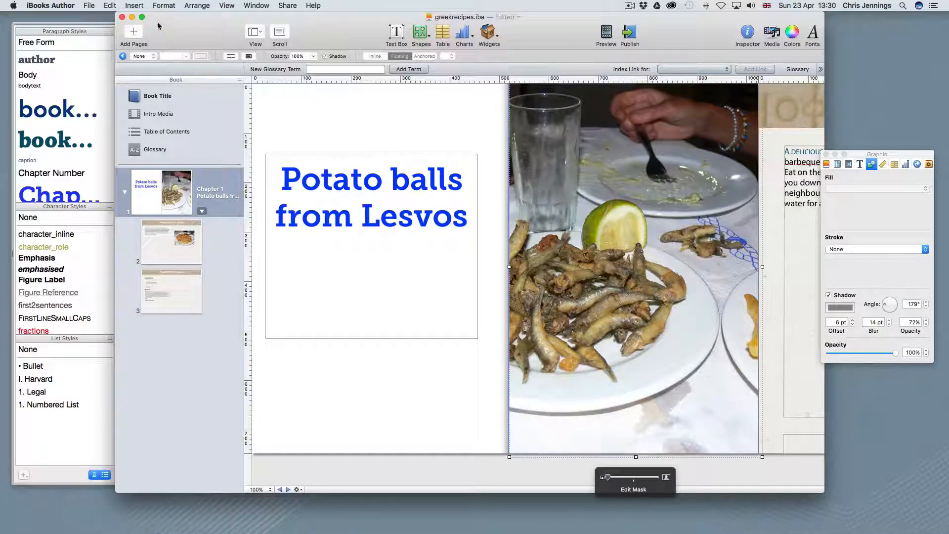
pyautogui.click(134, 5)
pyautogui.click(160, 228)
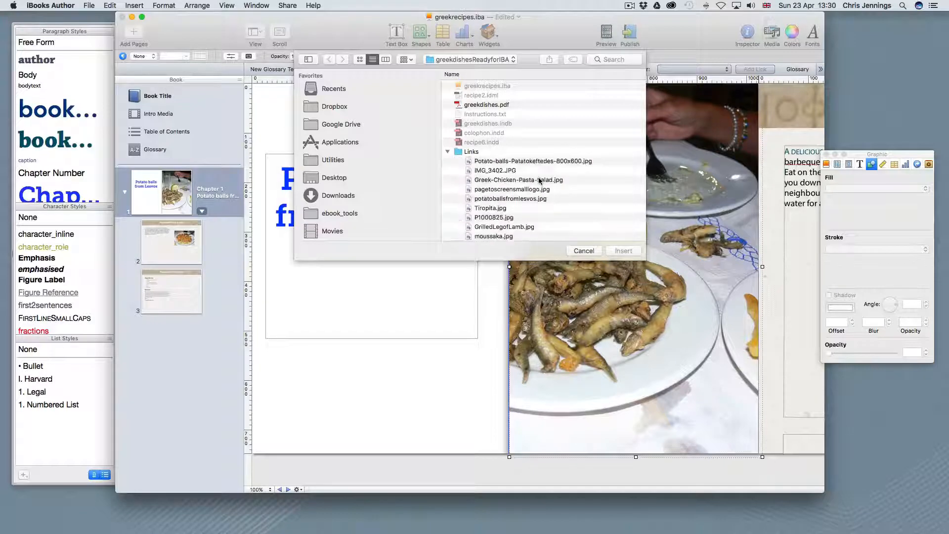
pyautogui.scroll(-4, 541, 183)
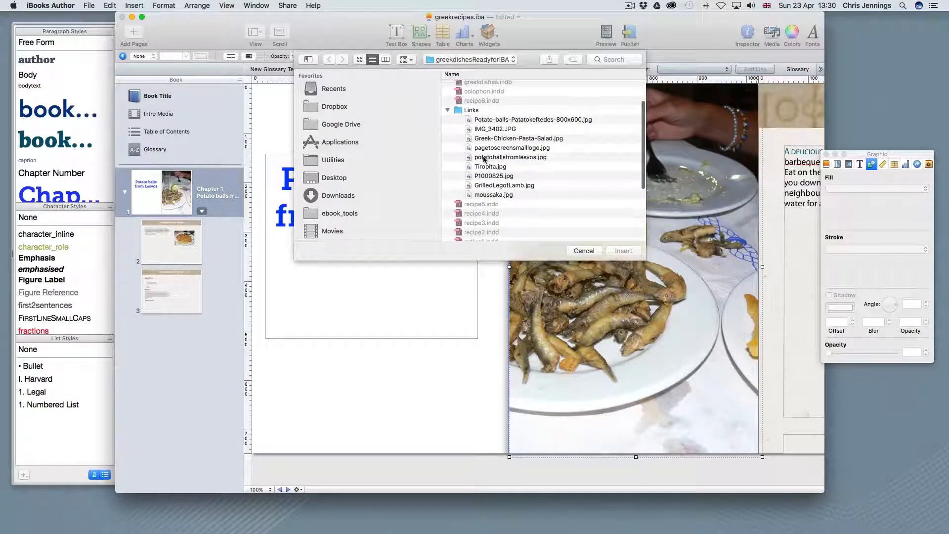
pyautogui.click(490, 120)
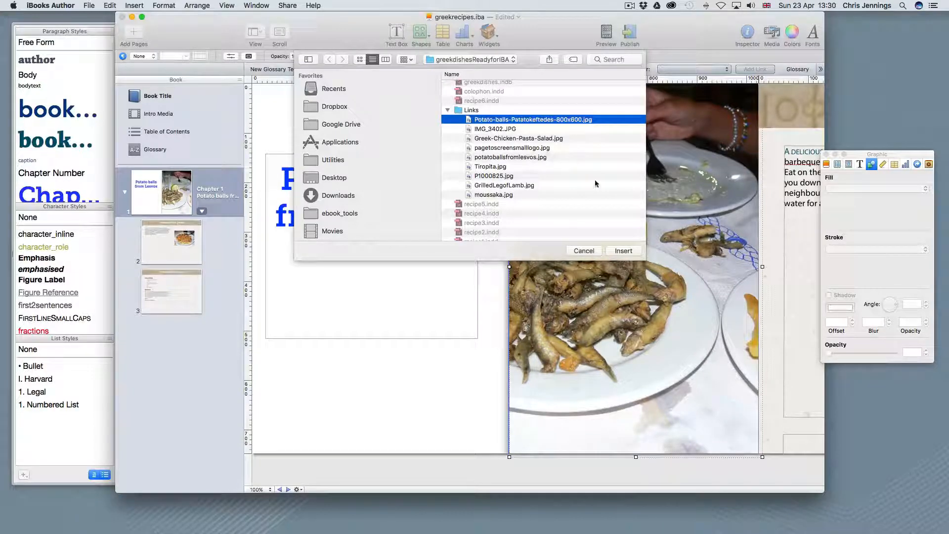
pyautogui.click(623, 251)
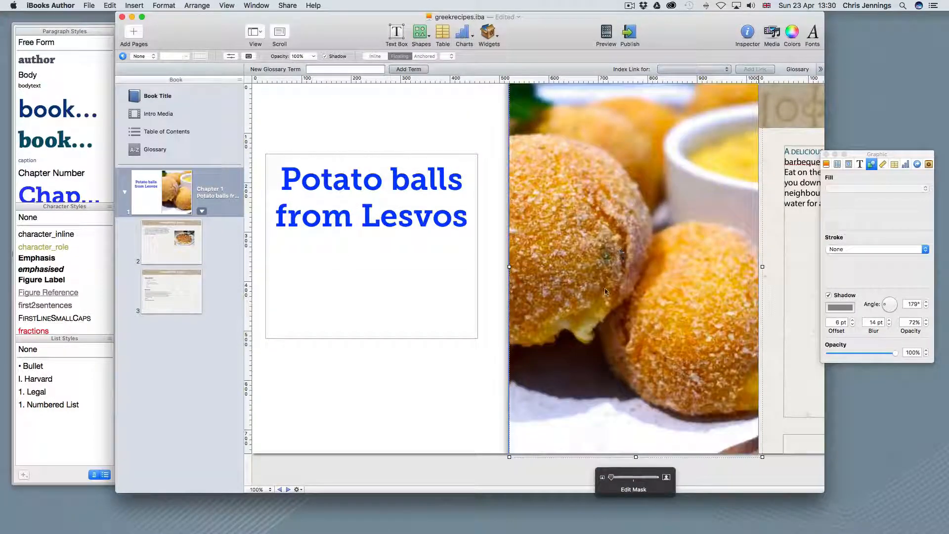
pyautogui.hscroll(1, 613, 227)
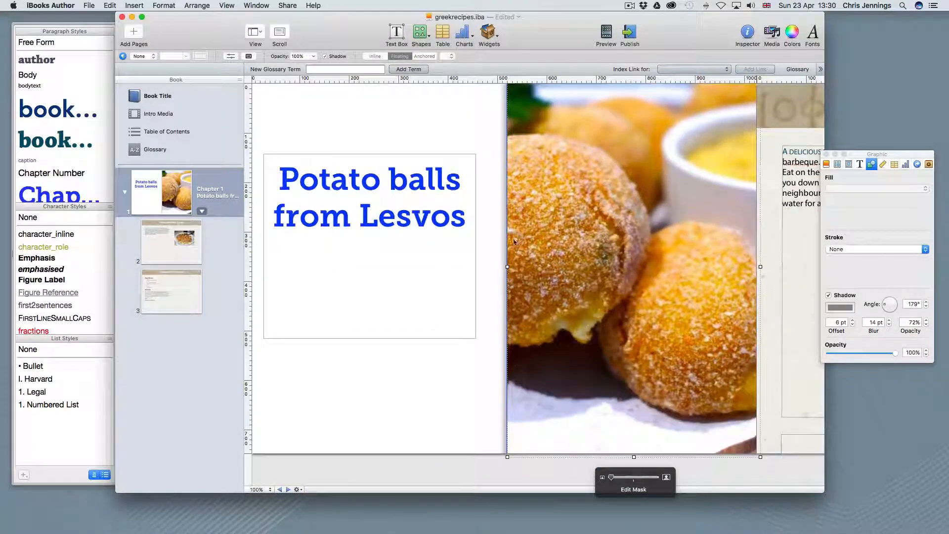
# - Turn off "Paragraph starts on a new page" for the Ingredients heading on page 3
pyautogui.click(203, 266)
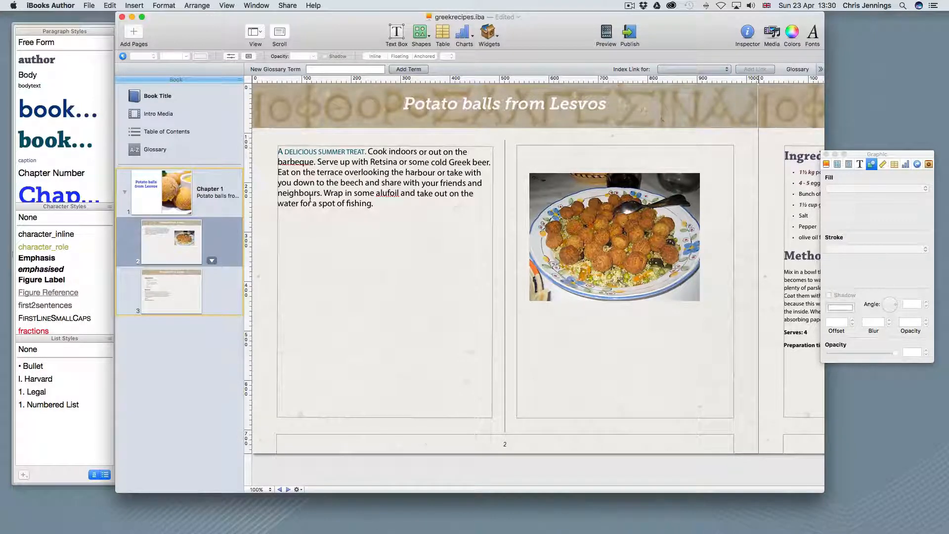
pyautogui.click(804, 174)
pyautogui.click(179, 289)
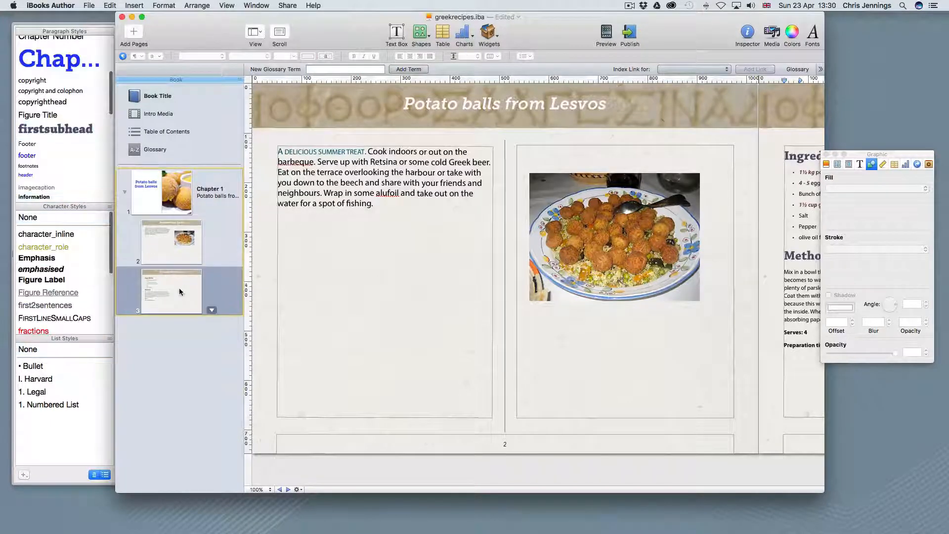
pyautogui.click(347, 162)
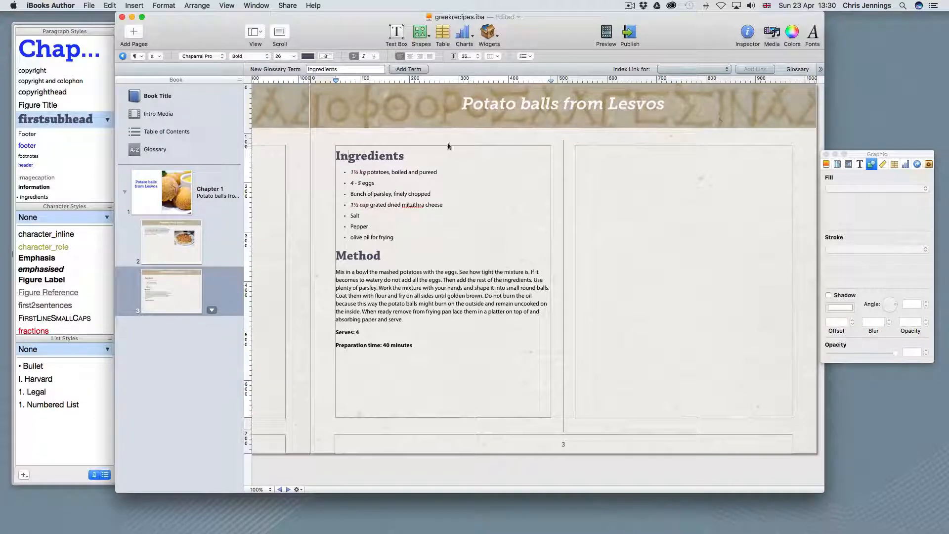
pyautogui.click(860, 167)
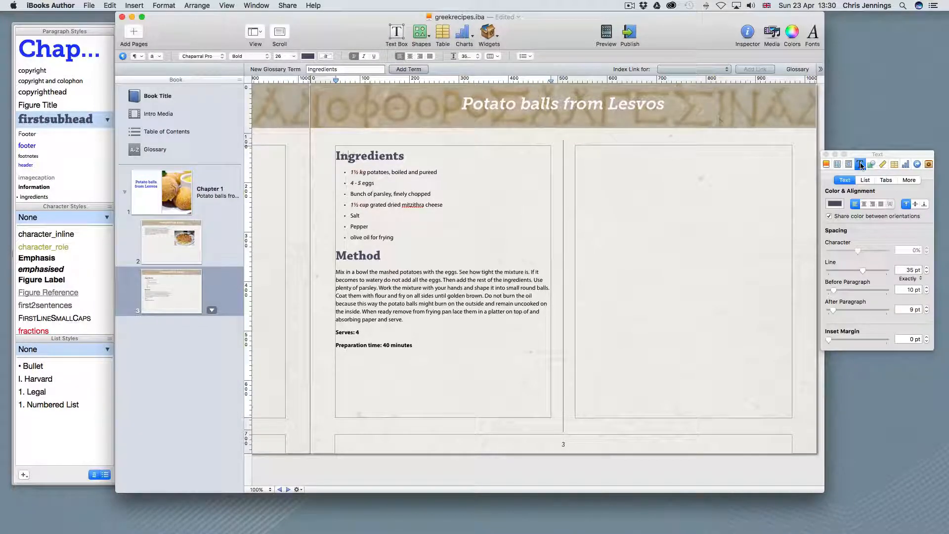
pyautogui.moveTo(865, 156); pyautogui.dragTo(638, 172)
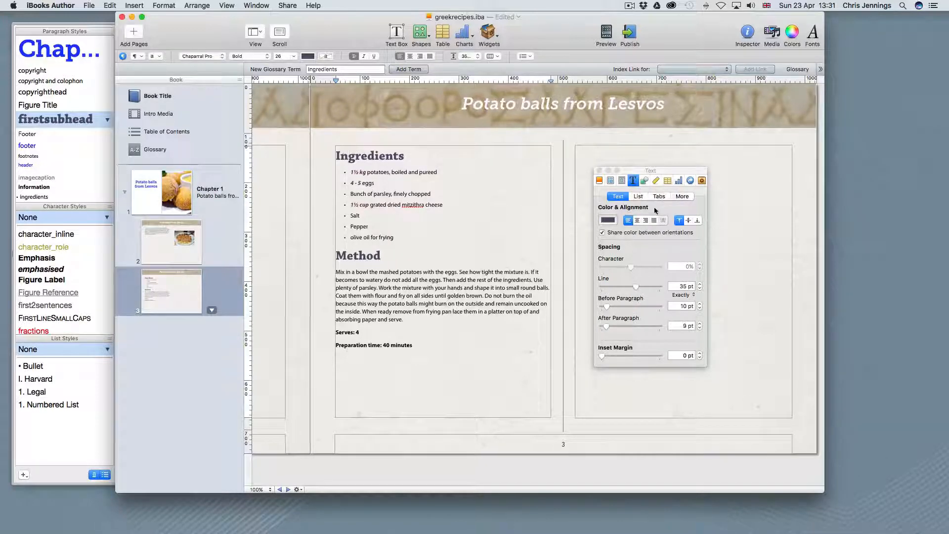
pyautogui.click(676, 198)
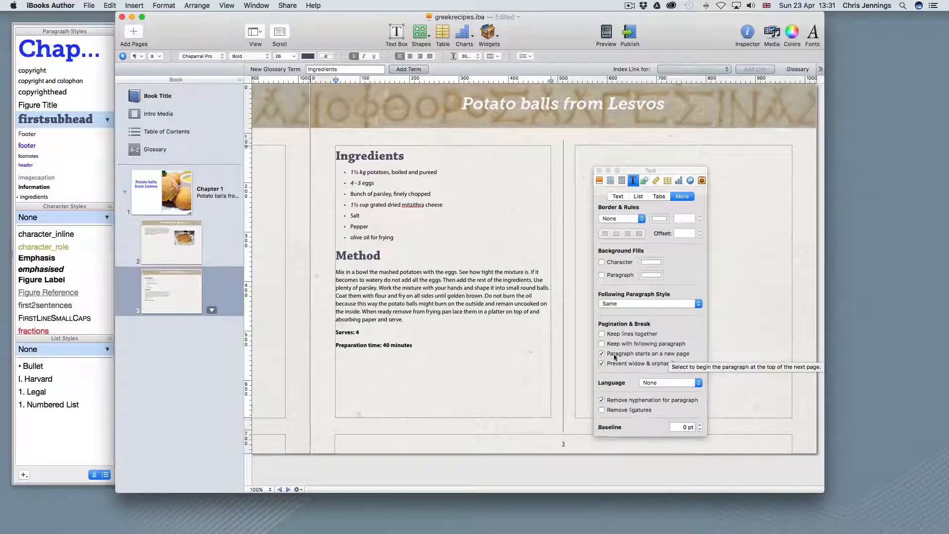
pyautogui.click(615, 357)
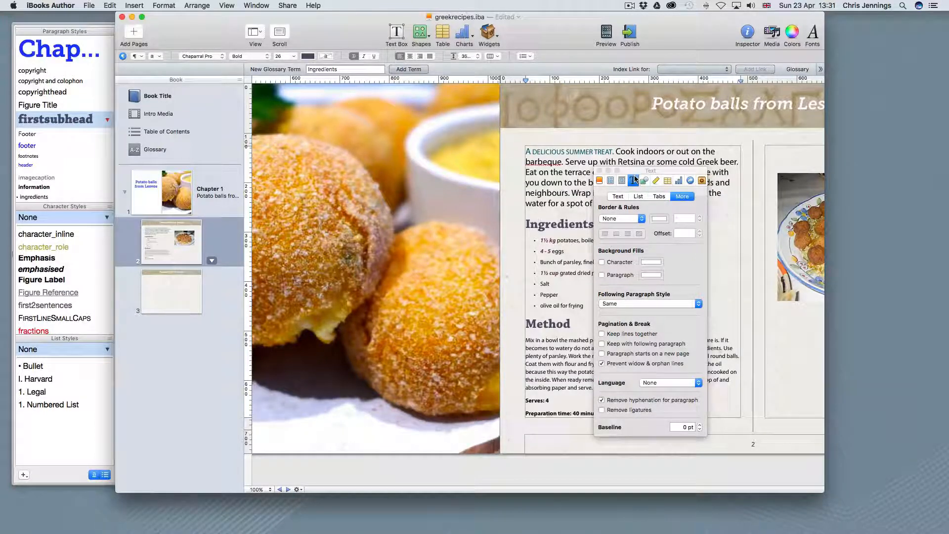
# - Delete the empty page 3 from the potato balls chapter
pyautogui.click(165, 236)
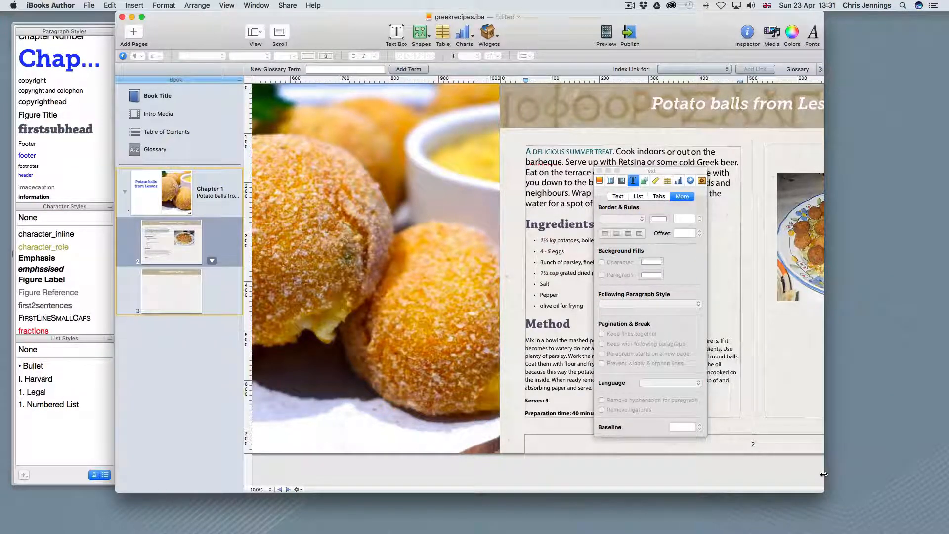
pyautogui.moveTo(825, 474); pyautogui.dragTo(857, 474)
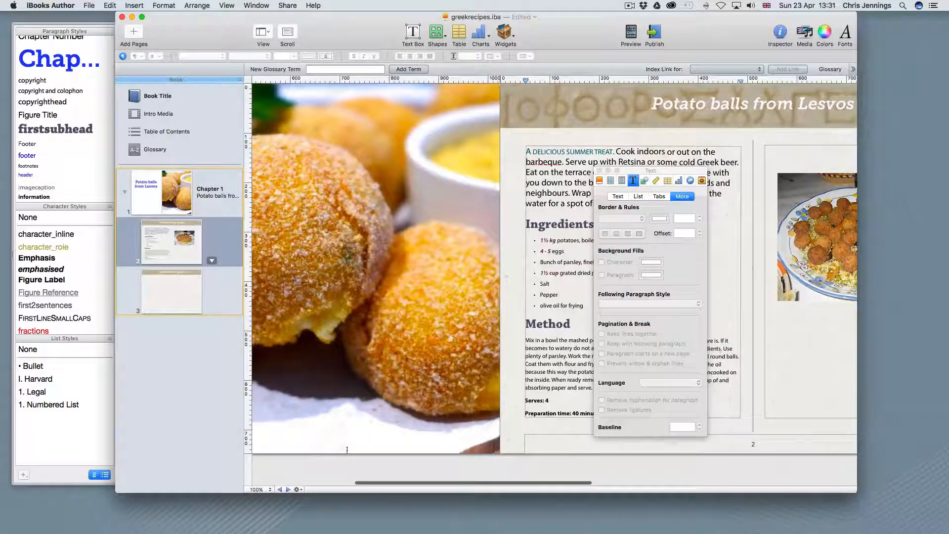
pyautogui.click(270, 490)
pyautogui.click(267, 484)
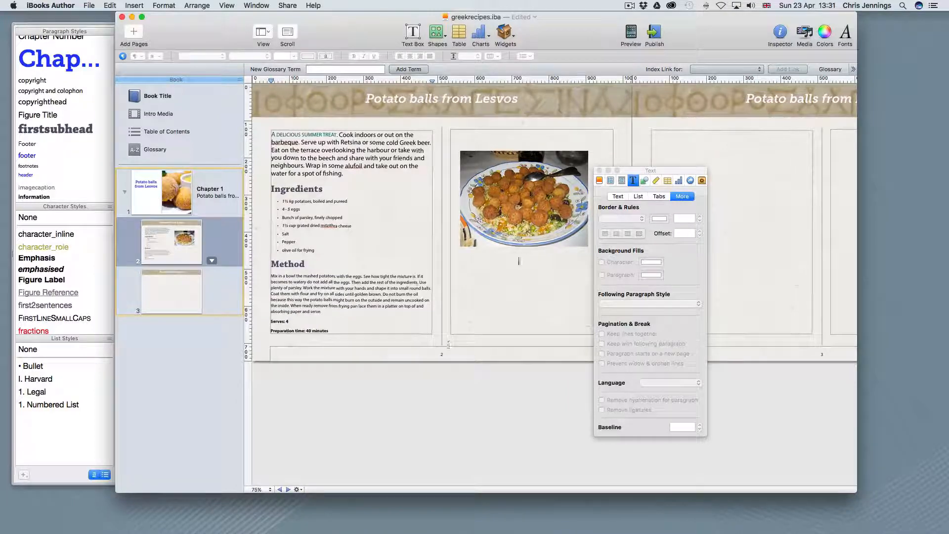
pyautogui.moveTo(633, 171); pyautogui.dragTo(652, 176)
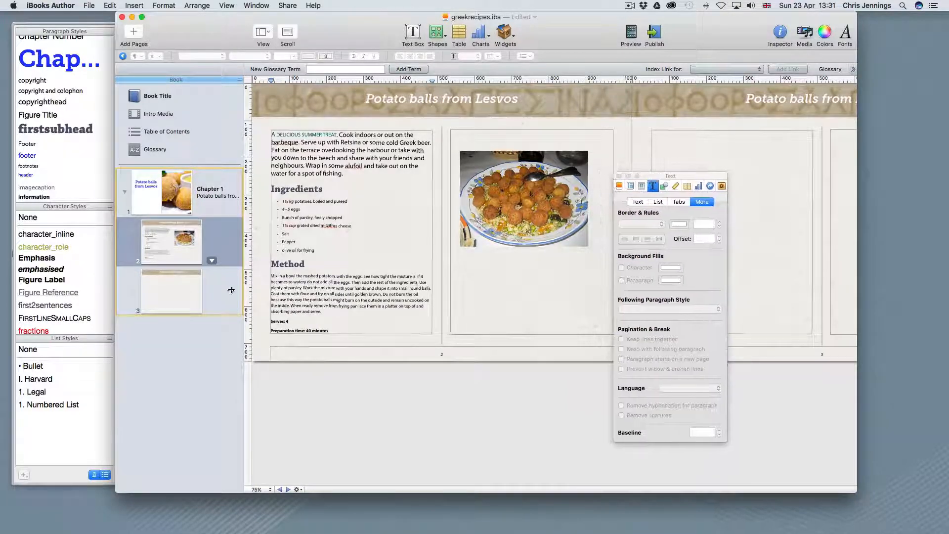
pyautogui.click(179, 294)
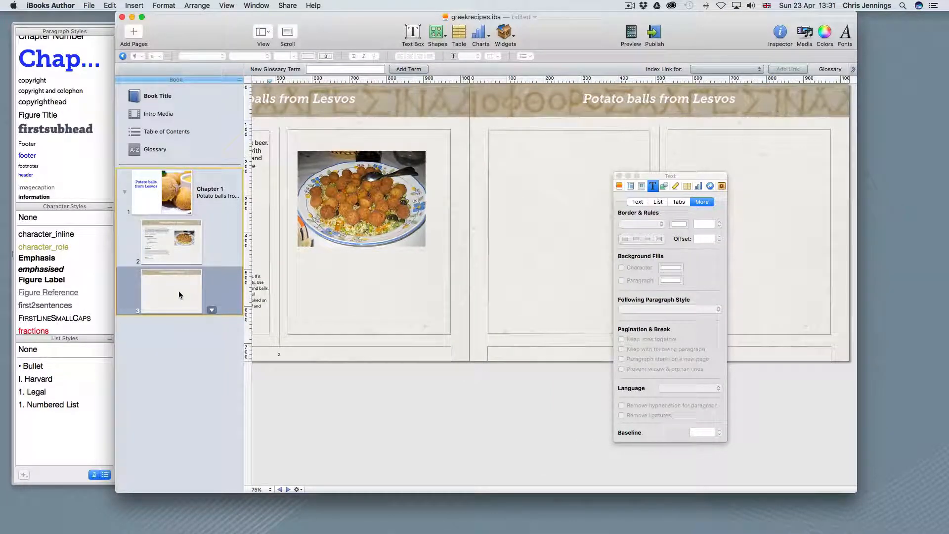
pyautogui.press('Delete')
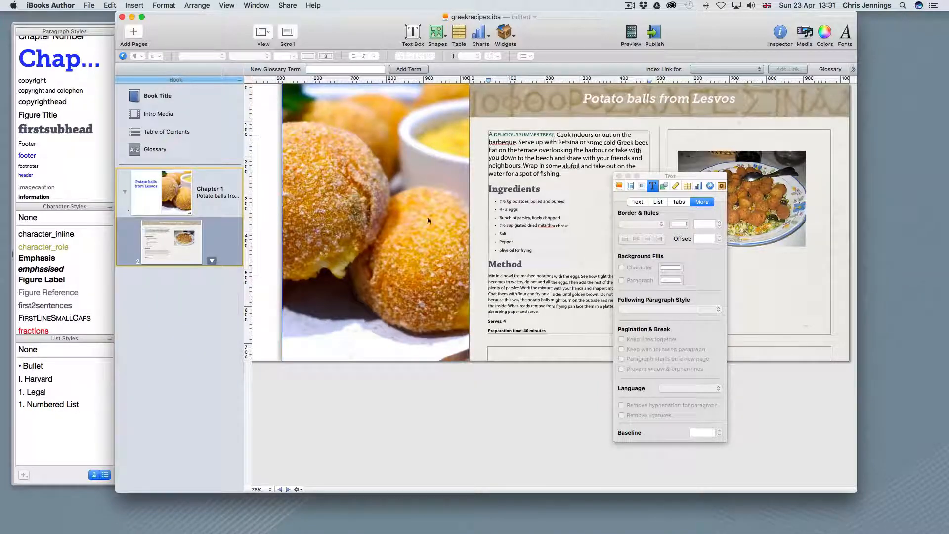
pyautogui.moveTo(650, 179); pyautogui.dragTo(872, 253)
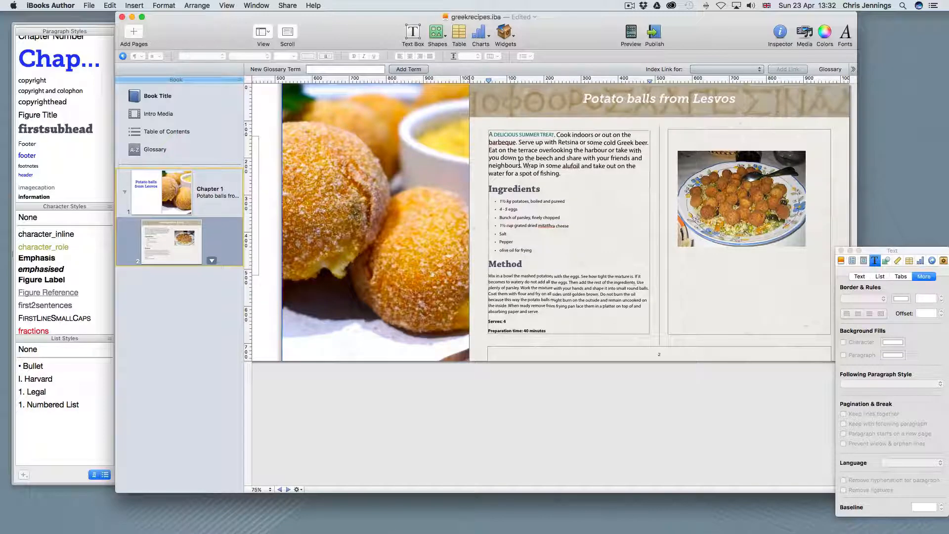
# - Insert recipe2.idml as a new chapter after Chapter 1, including its text, styles, media and graphics, using the Chapter layout
pyautogui.click(170, 185)
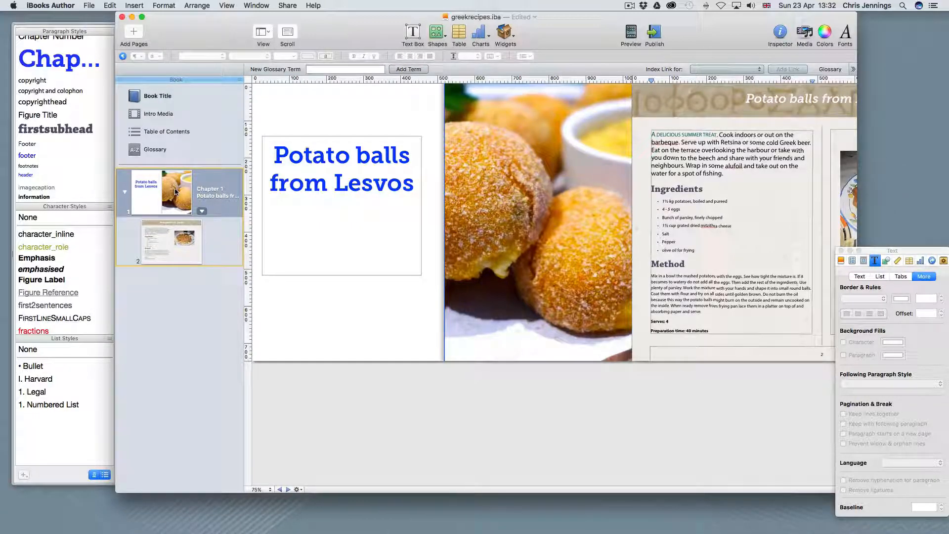
pyautogui.click(139, 7)
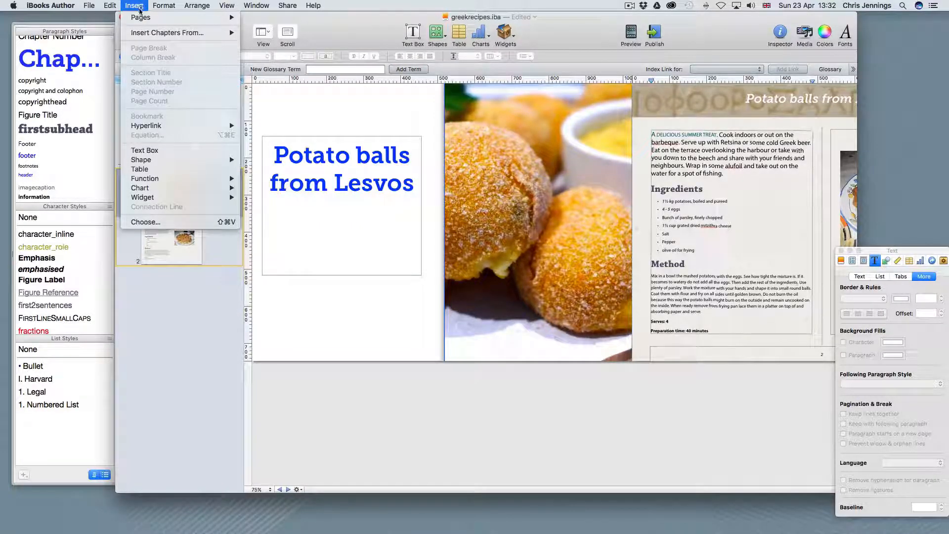
pyautogui.moveTo(147, 38)
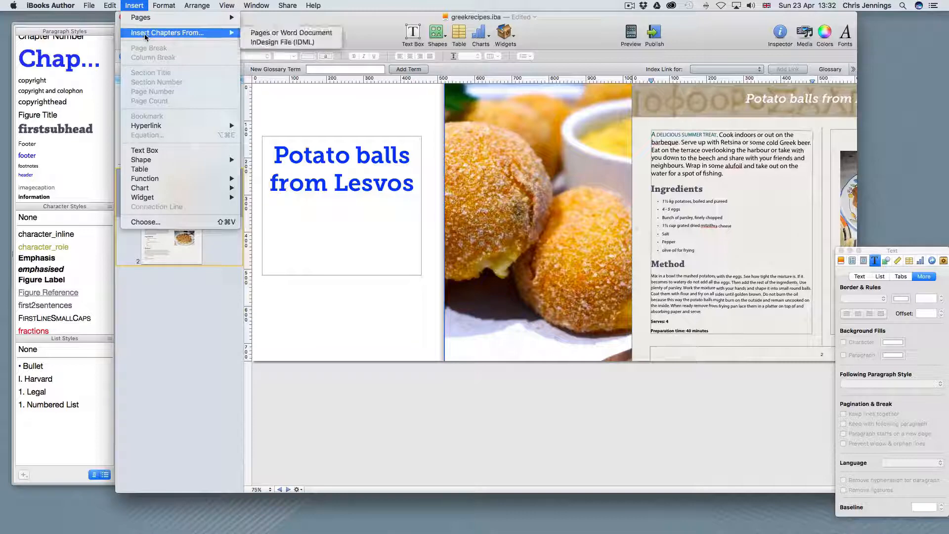
pyautogui.click(282, 42)
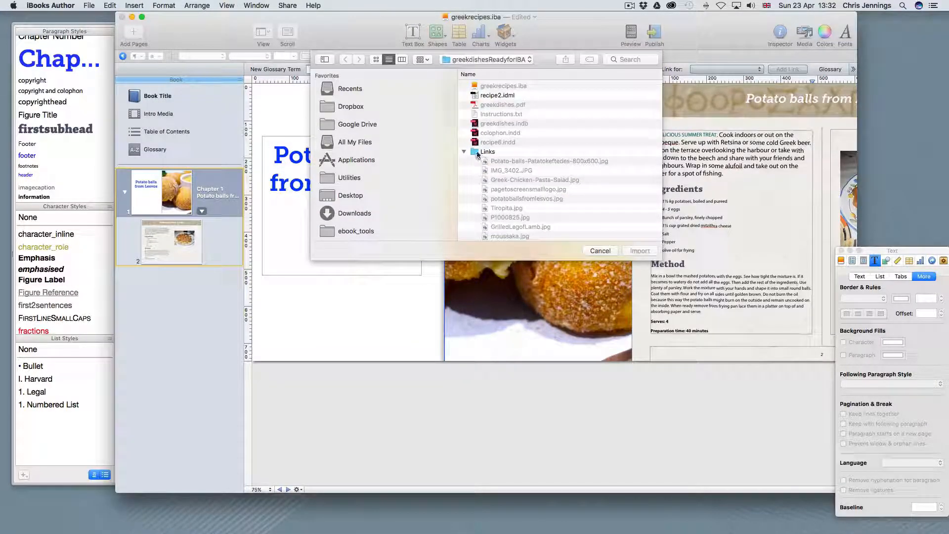
pyautogui.click(484, 94)
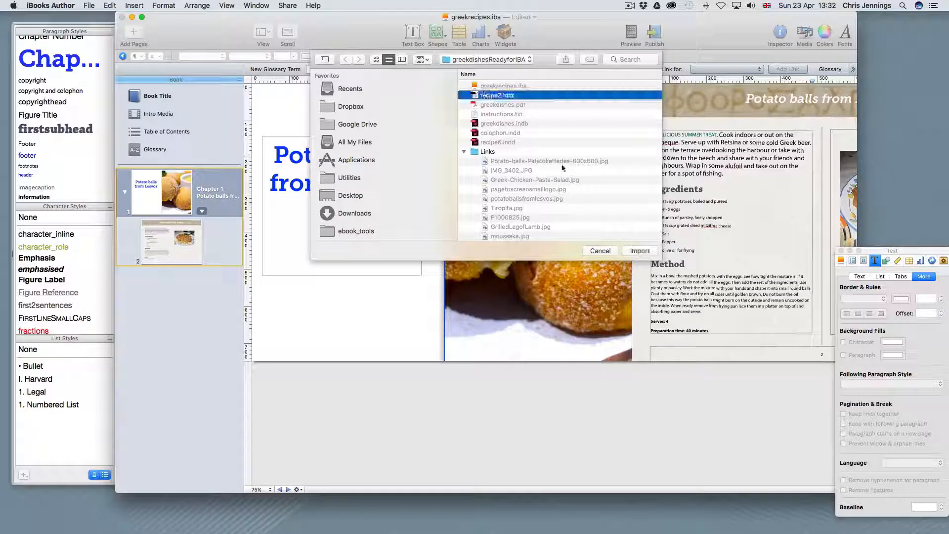
pyautogui.click(639, 250)
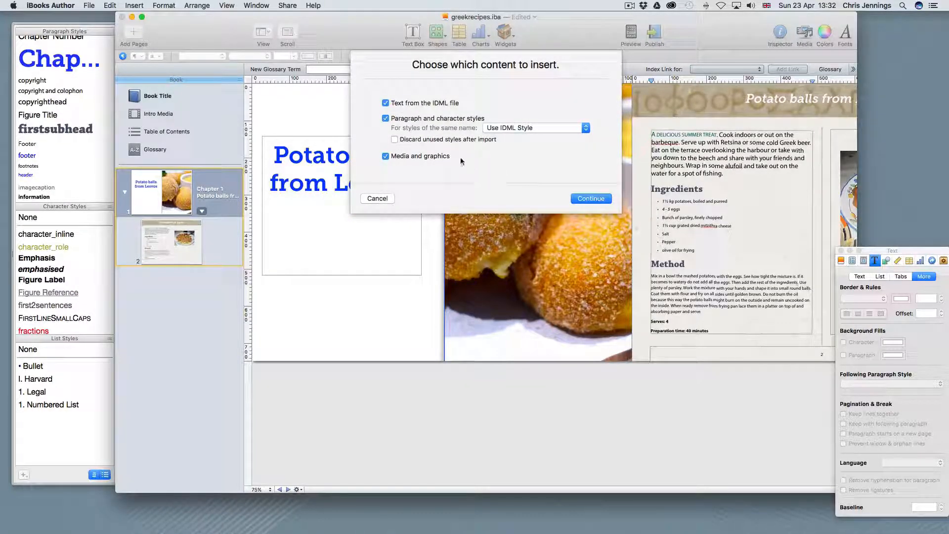
pyautogui.click(587, 199)
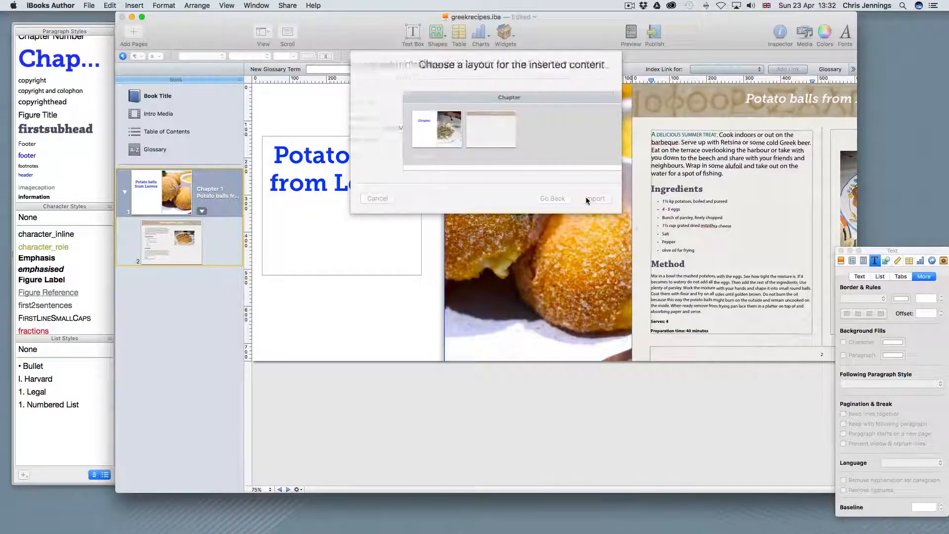
pyautogui.click(452, 149)
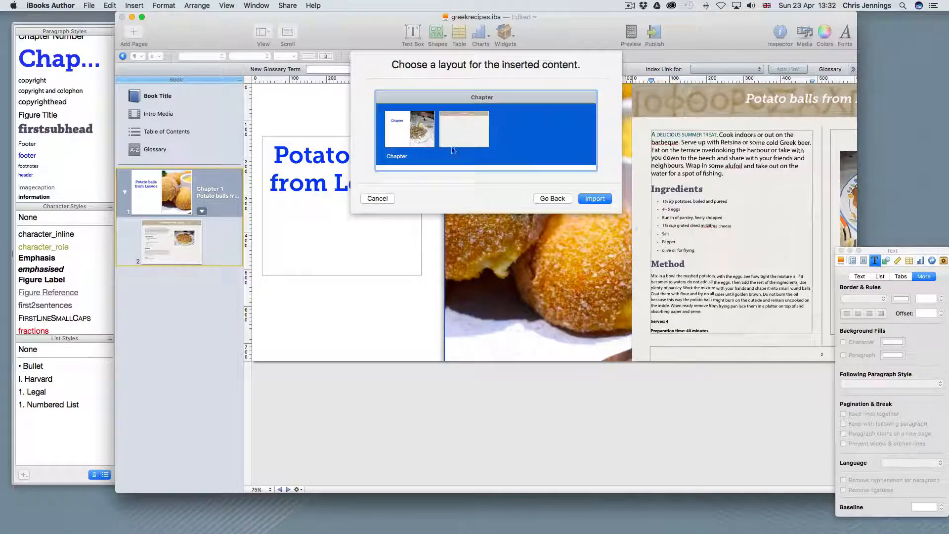
pyautogui.click(595, 198)
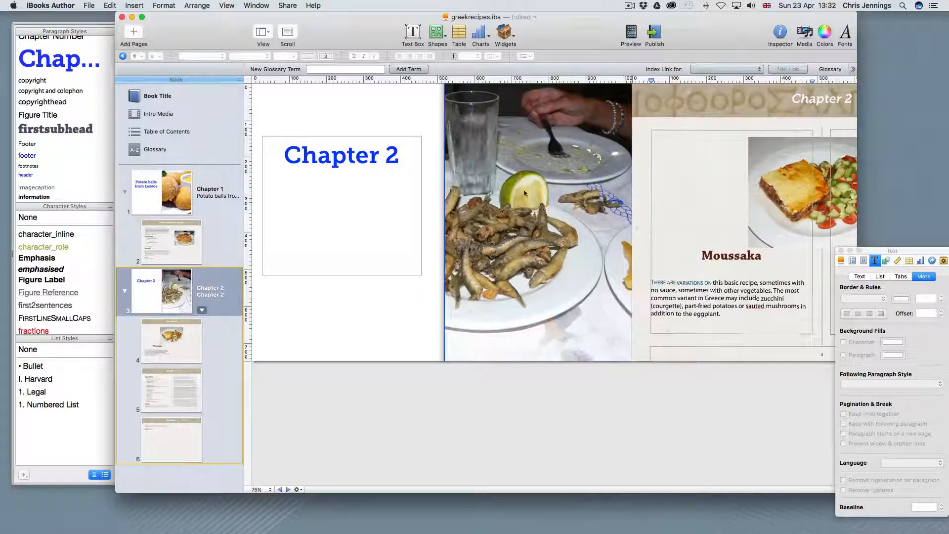
# - Retitle Chapter 2 as Moussaka, matching the recipe heading on page 4
pyautogui.click(172, 341)
pyautogui.click(347, 258)
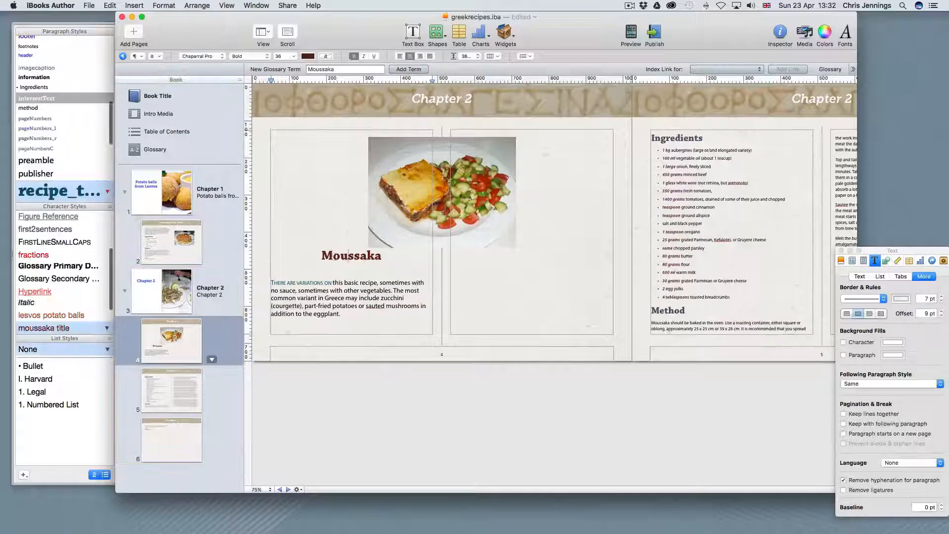
pyautogui.moveTo(321, 255); pyautogui.dragTo(381, 252)
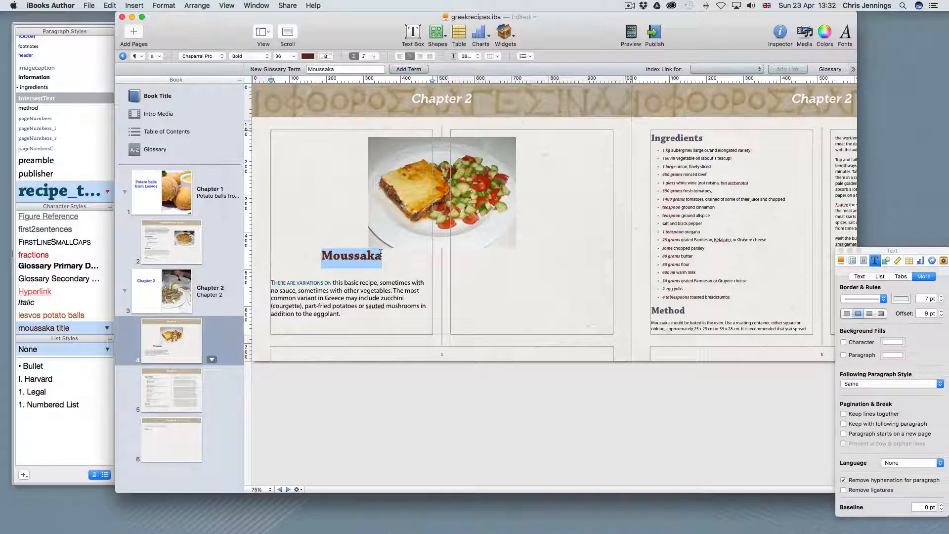
pyautogui.click(187, 285)
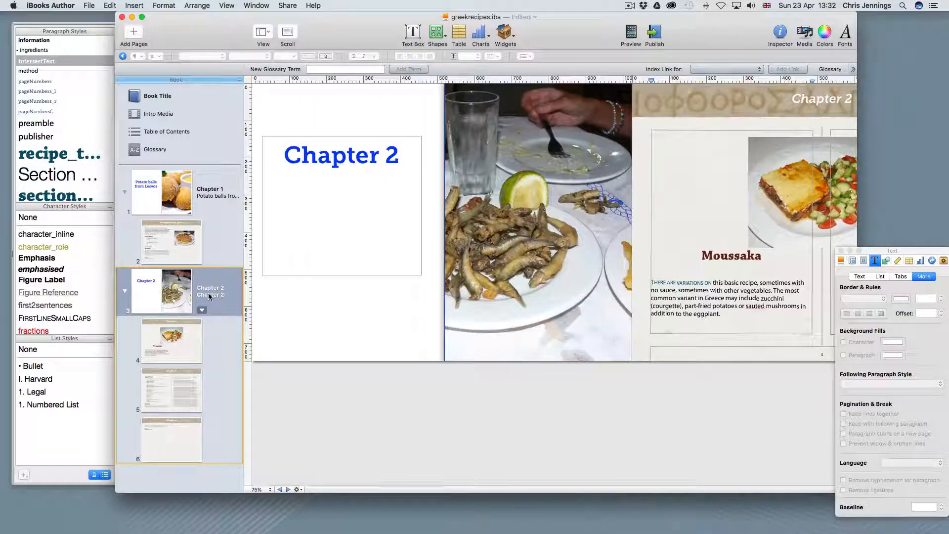
pyautogui.moveTo(200, 294); pyautogui.dragTo(228, 294)
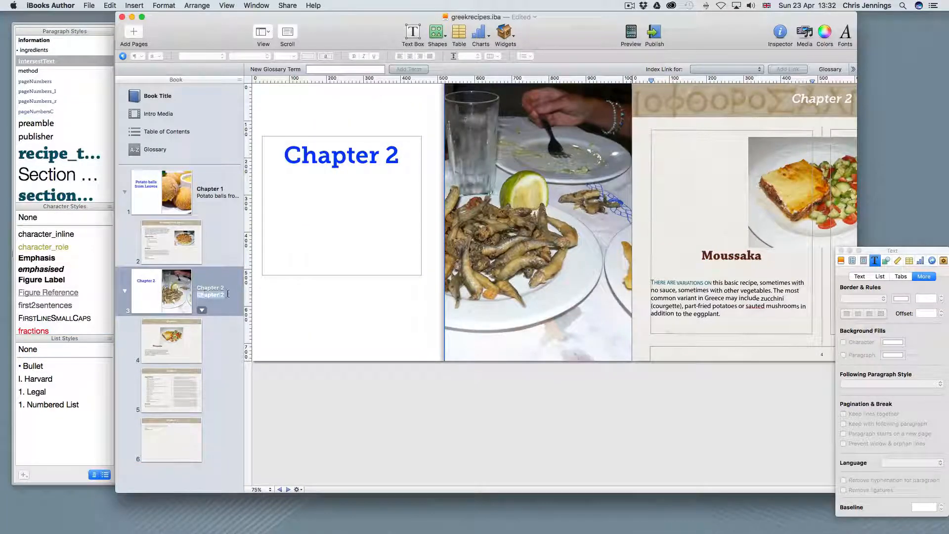
pyautogui.write('Moussaka')
pyautogui.press('Return')
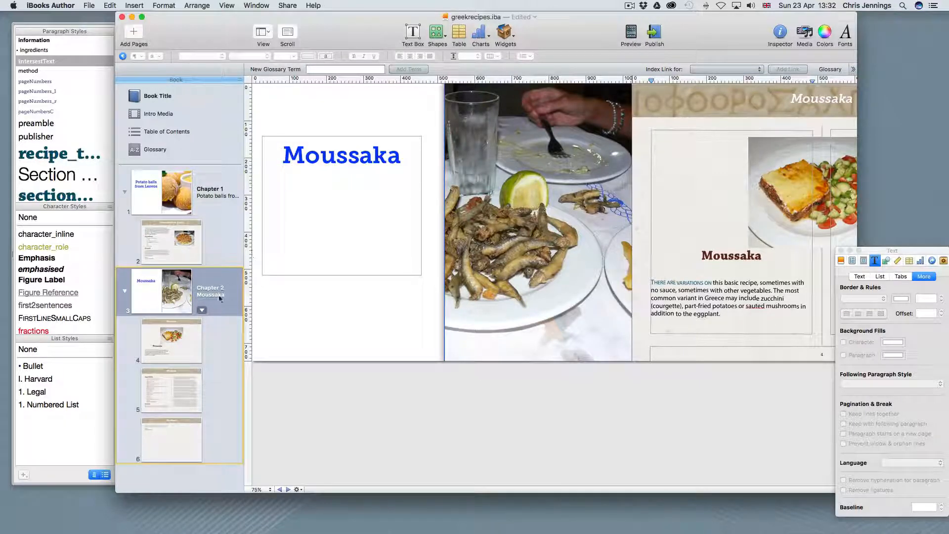
# - Move the moussaka photo on page 4 towards the second column and delete the empty frame left above the heading
pyautogui.click(184, 340)
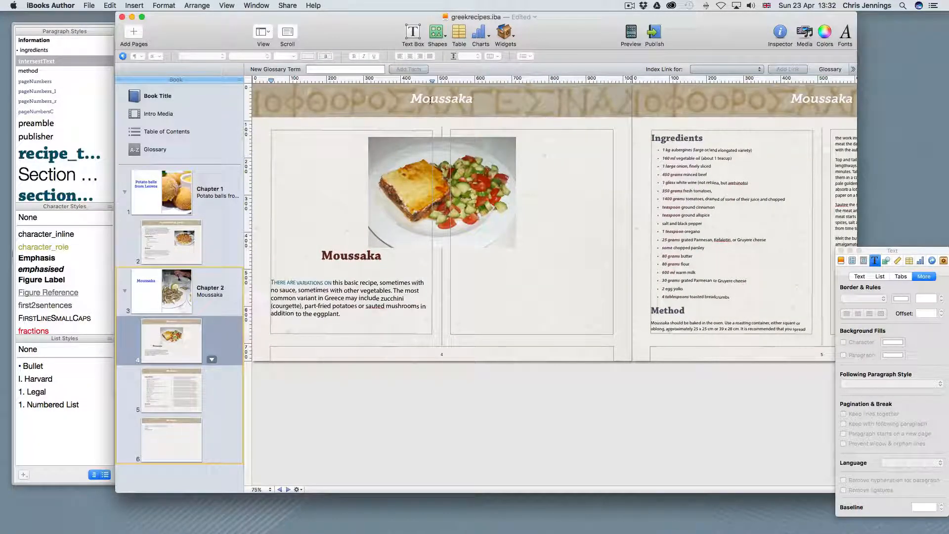
pyautogui.click(395, 149)
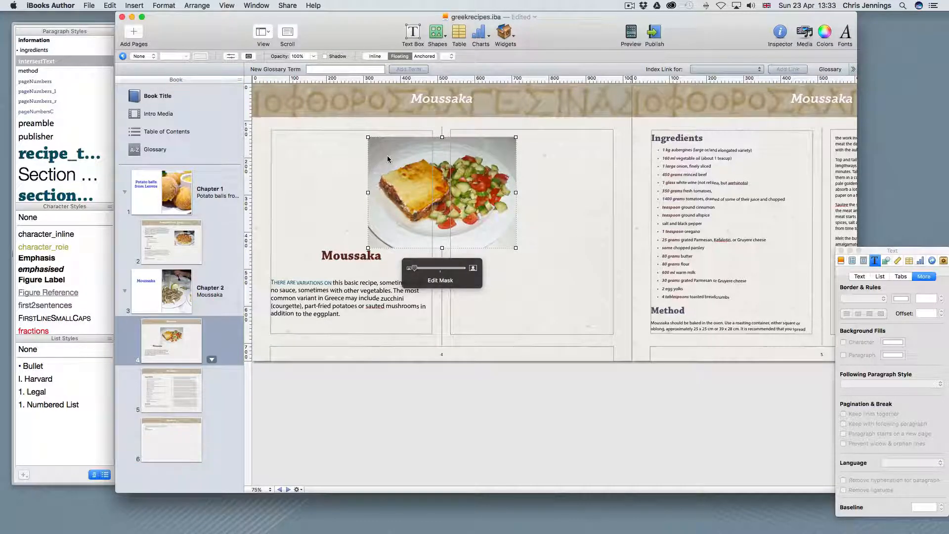
pyautogui.moveTo(388, 157); pyautogui.dragTo(505, 207)
pyautogui.click(414, 190)
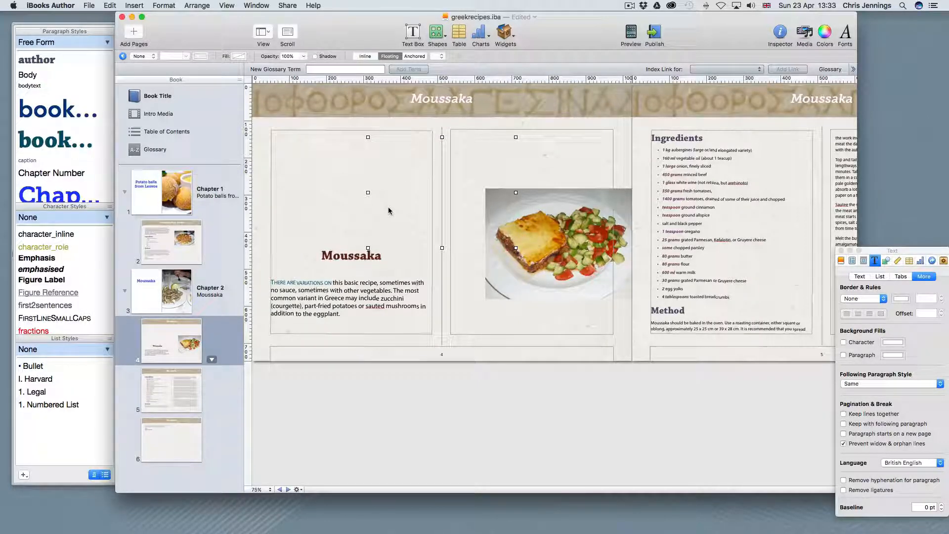
pyautogui.press('Delete')
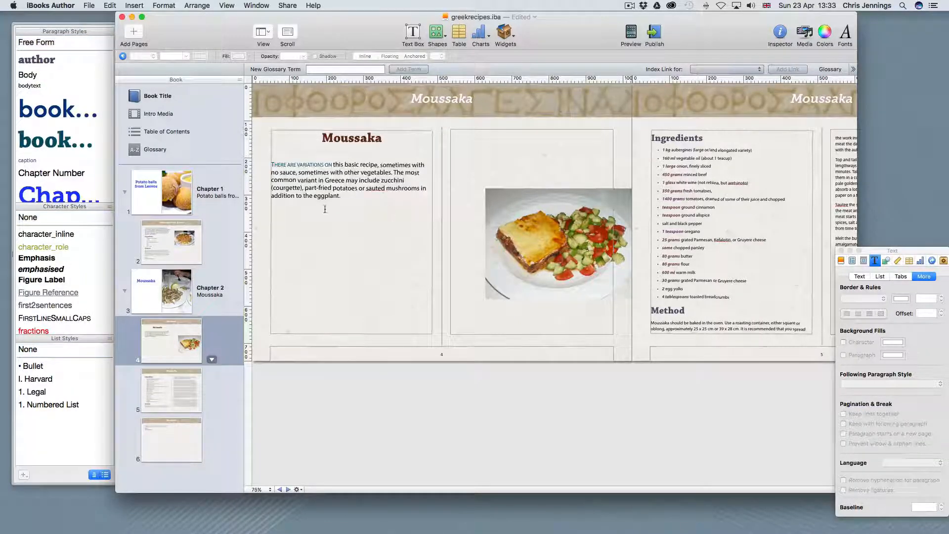
# - Delete the duplicate Moussaka heading above the introductory paragraph on page 4 and position the photo within the second column
pyautogui.click(273, 166)
pyautogui.click(273, 166)
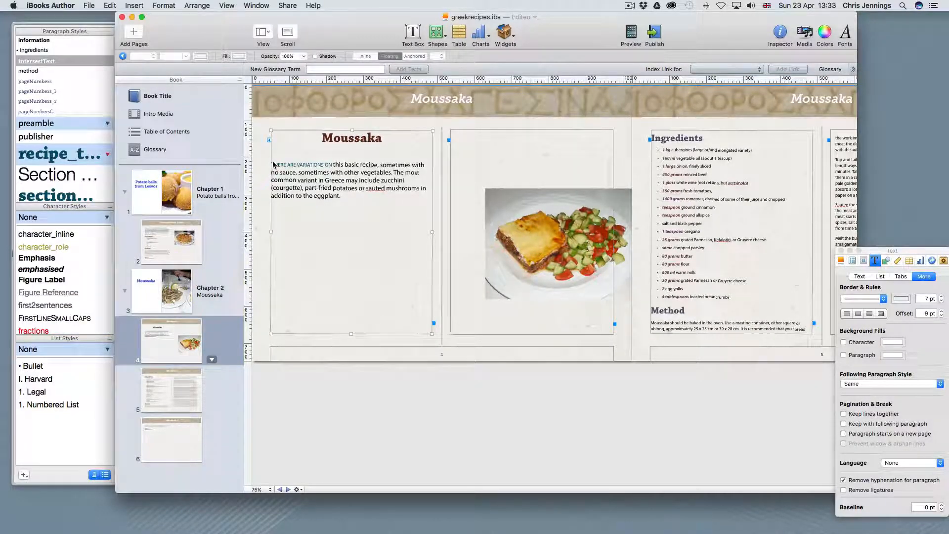
pyautogui.doubleClick(273, 165)
pyautogui.click(272, 164)
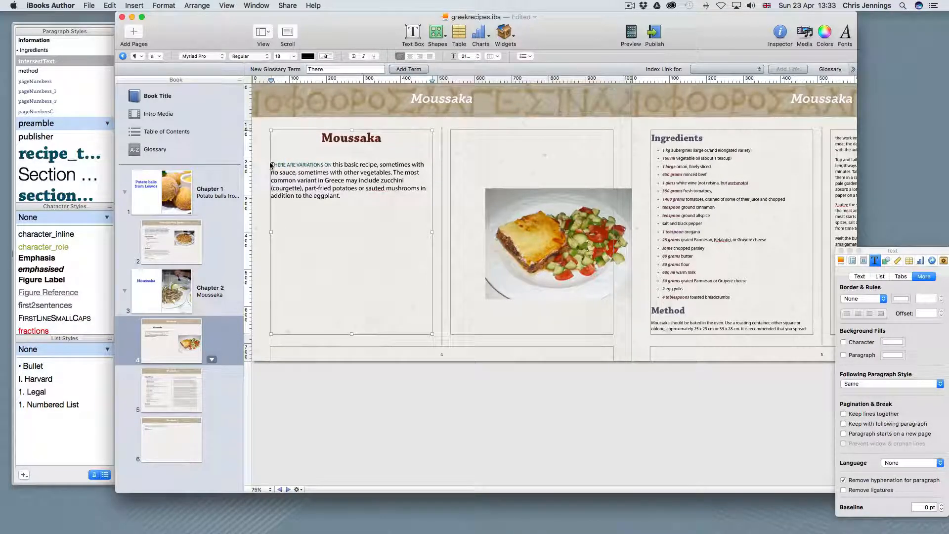
pyautogui.moveTo(322, 138); pyautogui.dragTo(346, 158)
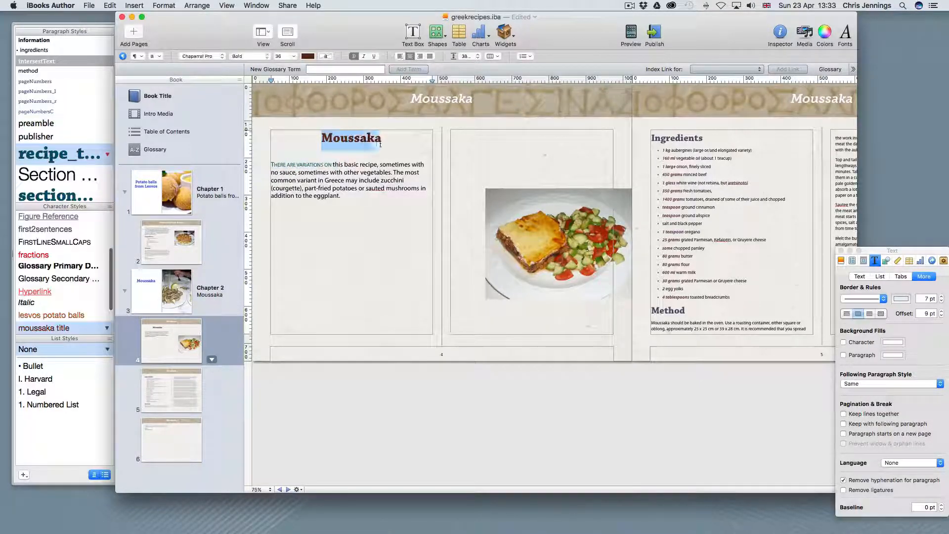
pyautogui.press('BackSpace')
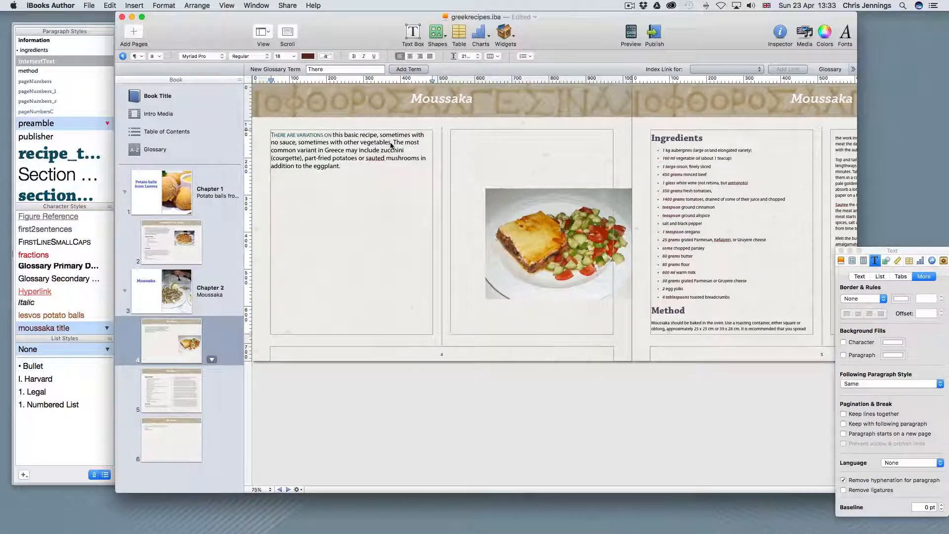
pyautogui.click(497, 202)
pyautogui.moveTo(498, 202); pyautogui.dragTo(472, 187)
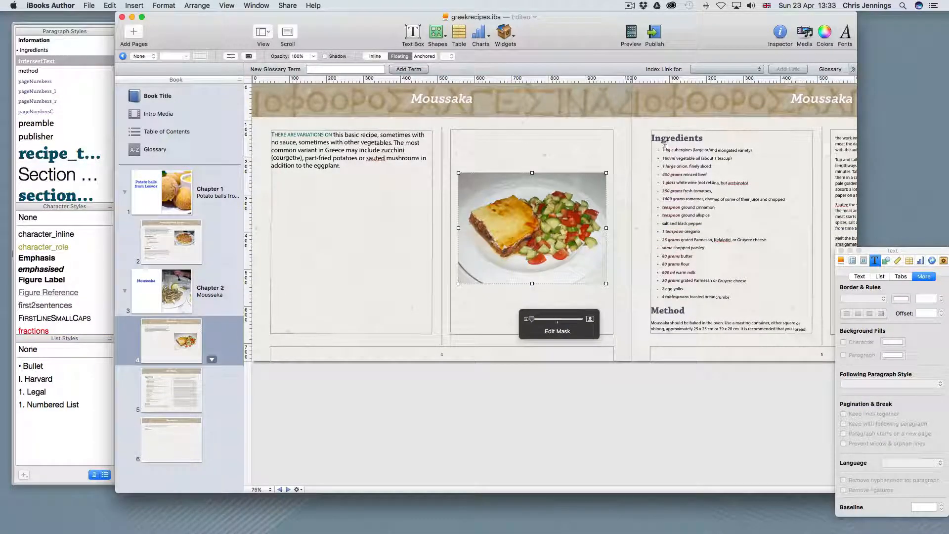
# - Turn off "Paragraph starts on a new page" for the Ingredients heading and move the moussaka photo below the recipe text on page 5
pyautogui.click(666, 139)
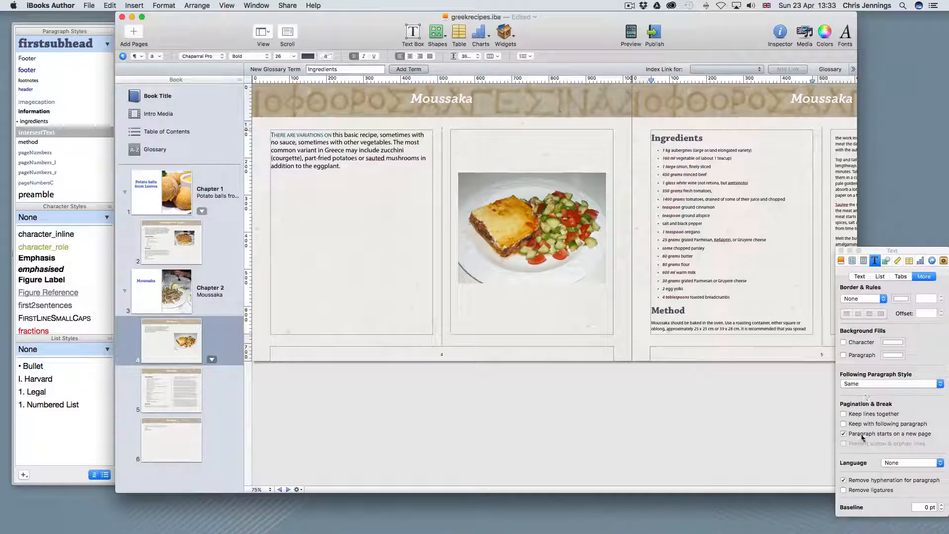
pyautogui.click(845, 435)
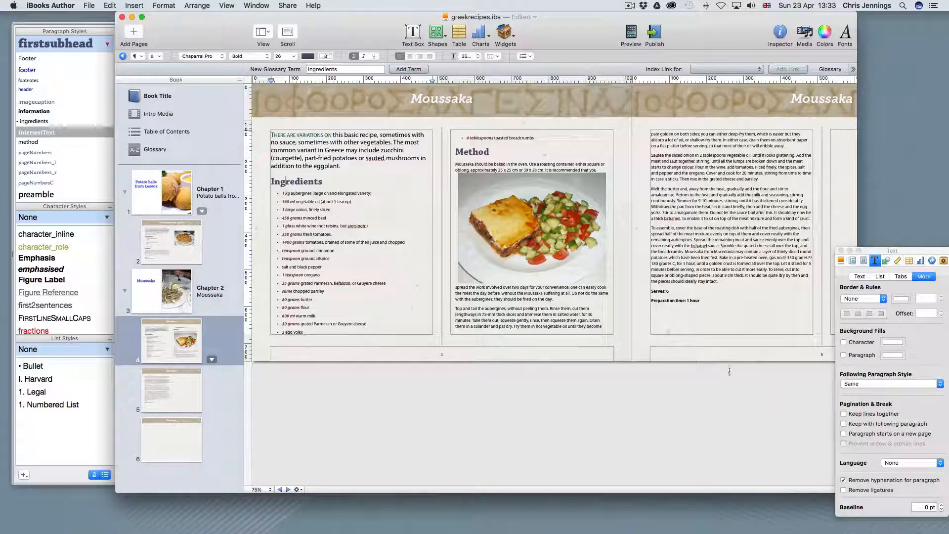
pyautogui.click(490, 199)
pyautogui.moveTo(490, 199); pyautogui.dragTo(684, 234)
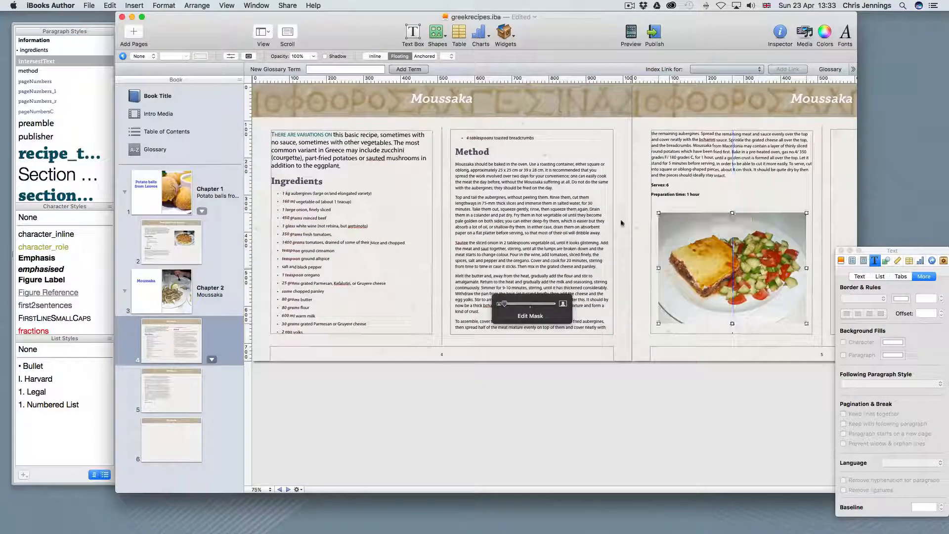